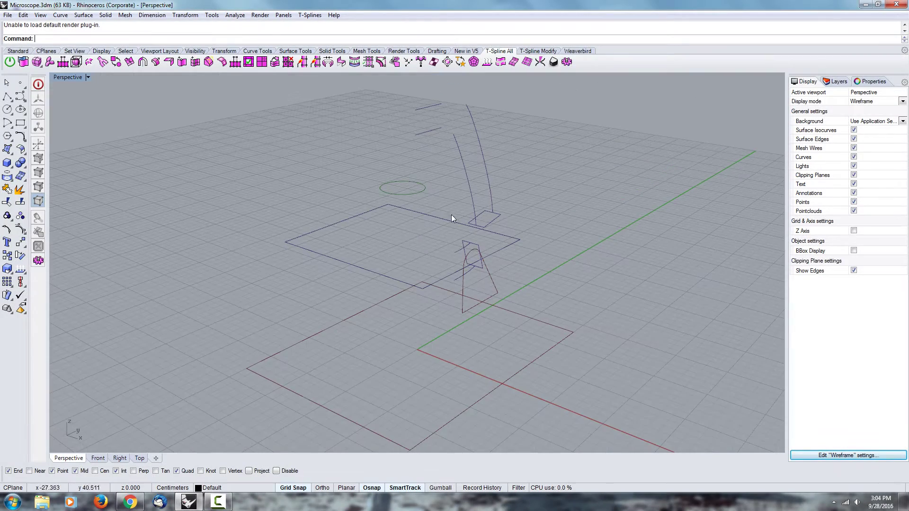
Start a straight surface extrusion of the two arm arcs, the two short lines beside them, and the two curved lines below the arm
right_drag(553, 282, 510, 283)
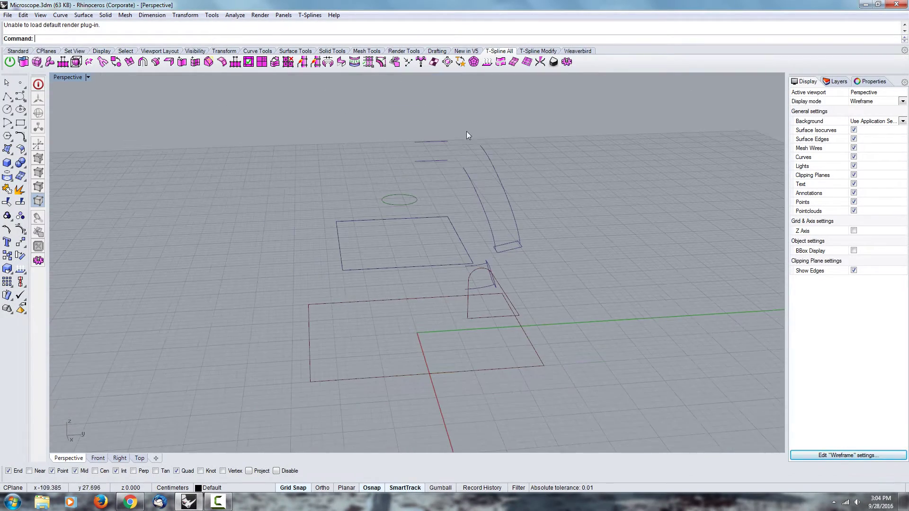
right_drag(467, 132, 470, 229)
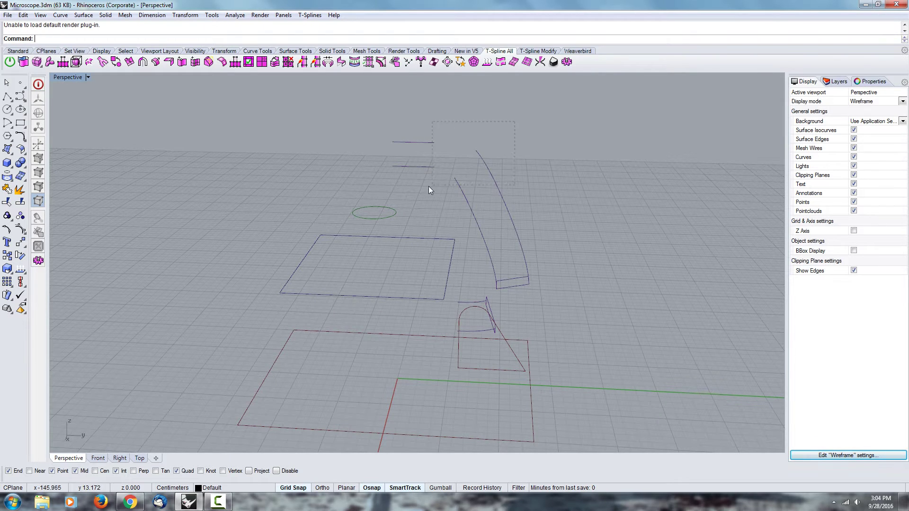
drag(428, 187, 427, 187)
scroll(490, 307, up, 5)
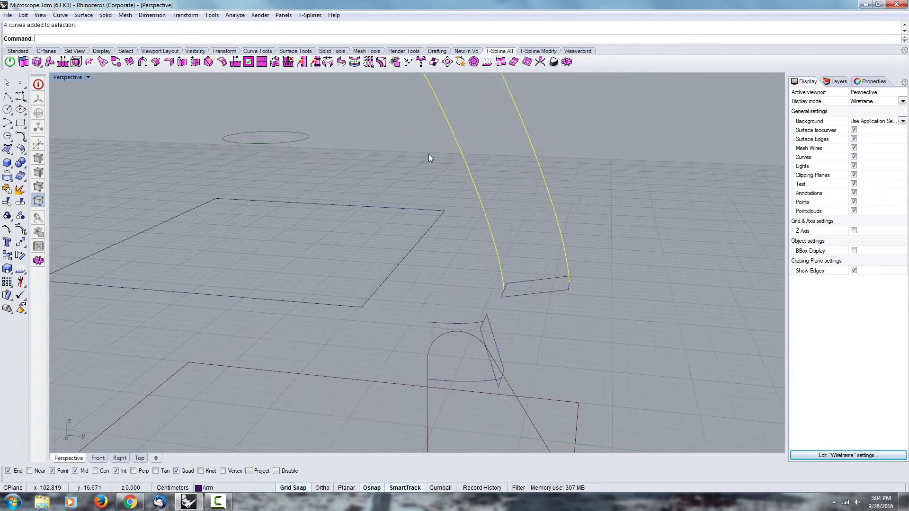
right_drag(428, 154, 445, 237)
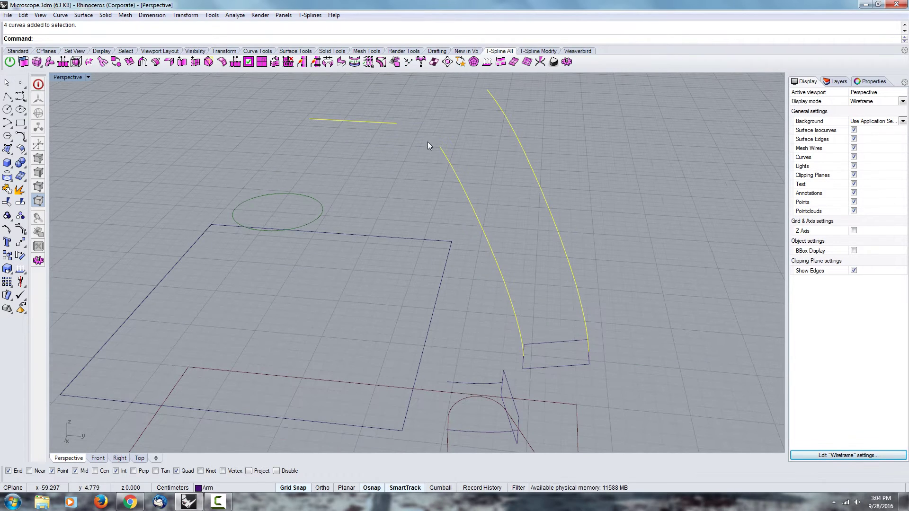
right_drag(388, 124, 399, 152)
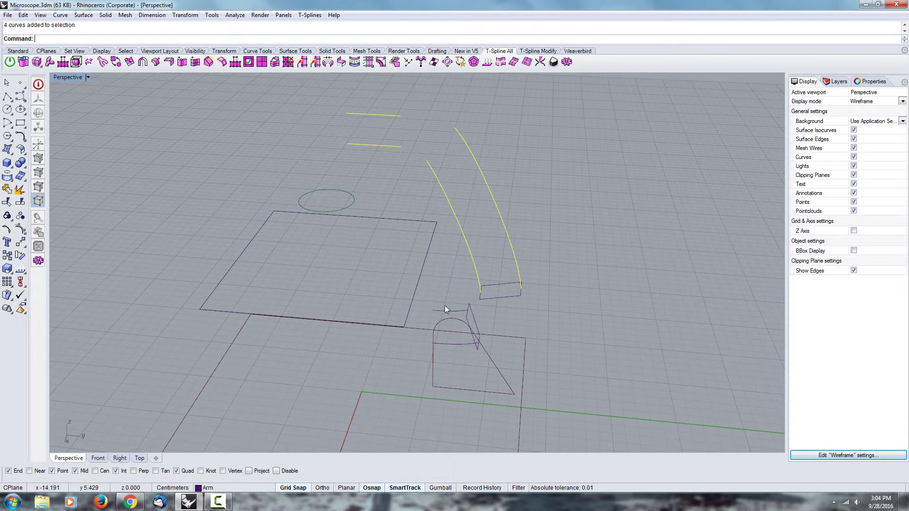
right_drag(435, 355, 460, 323)
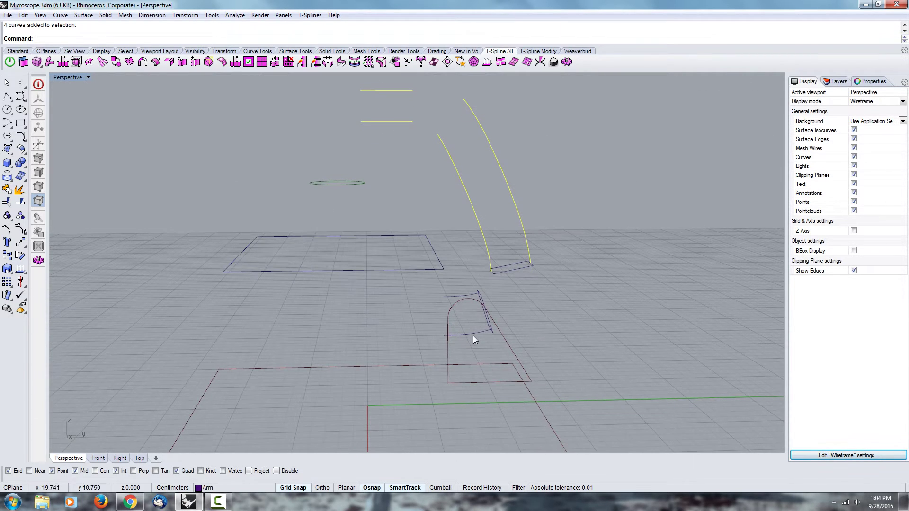
shift+click(473, 335)
shift+click(470, 295)
scroll(470, 295, down, 5)
right_drag(481, 198, 375, 229)
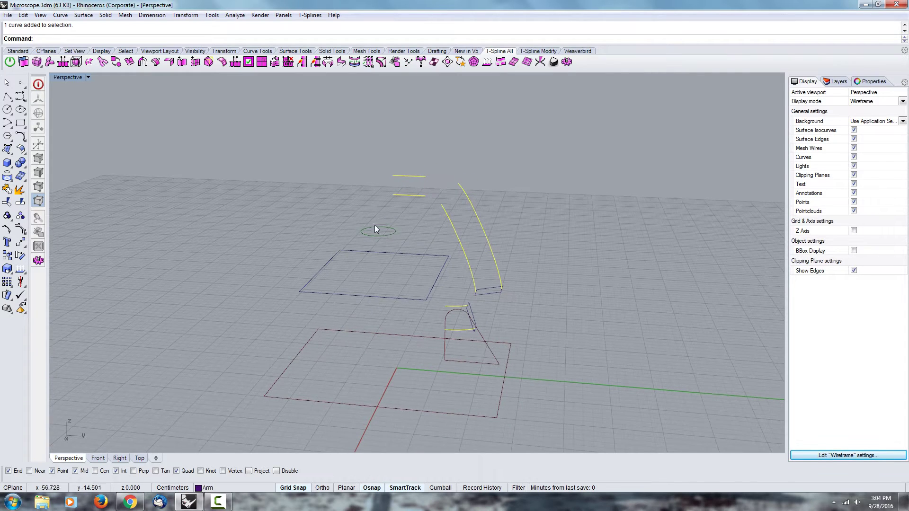
click(85, 15)
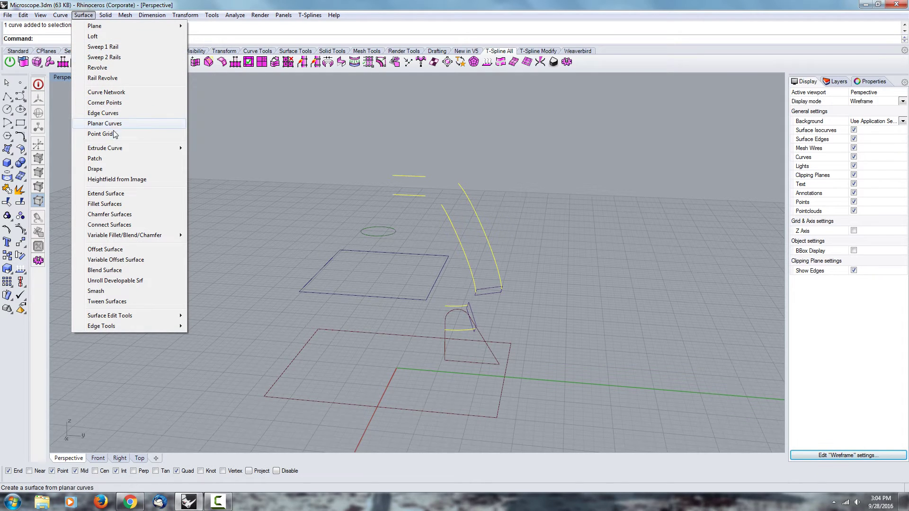
mouse_move(131, 148)
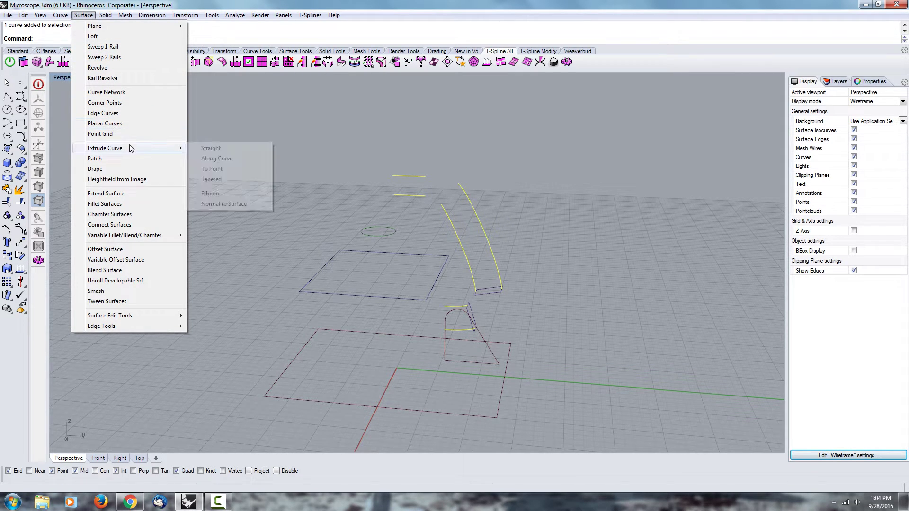
click(211, 149)
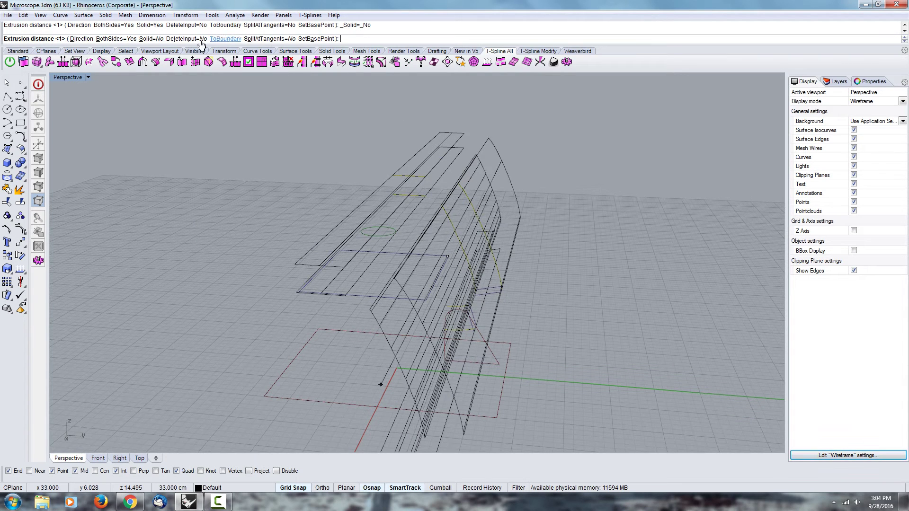
Set the extrusion options to Solid=Yes and BothSides=Yes
click(152, 39)
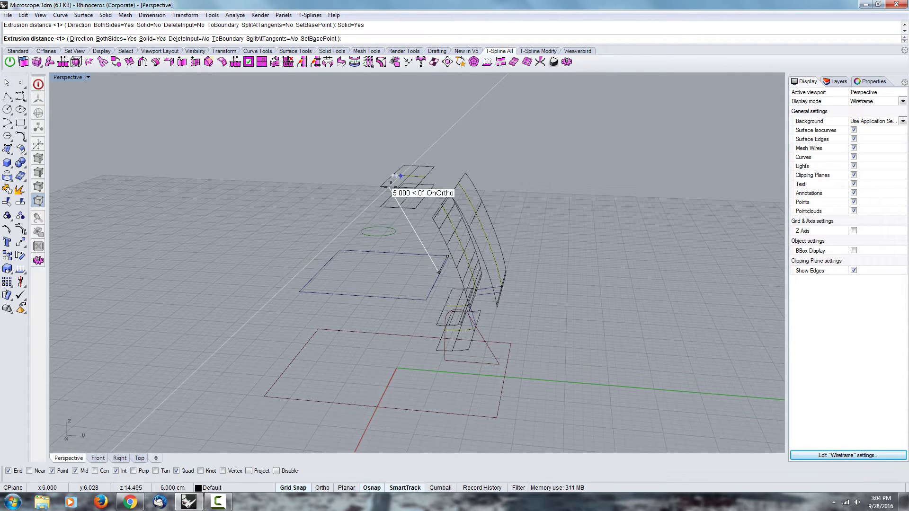
click(156, 40)
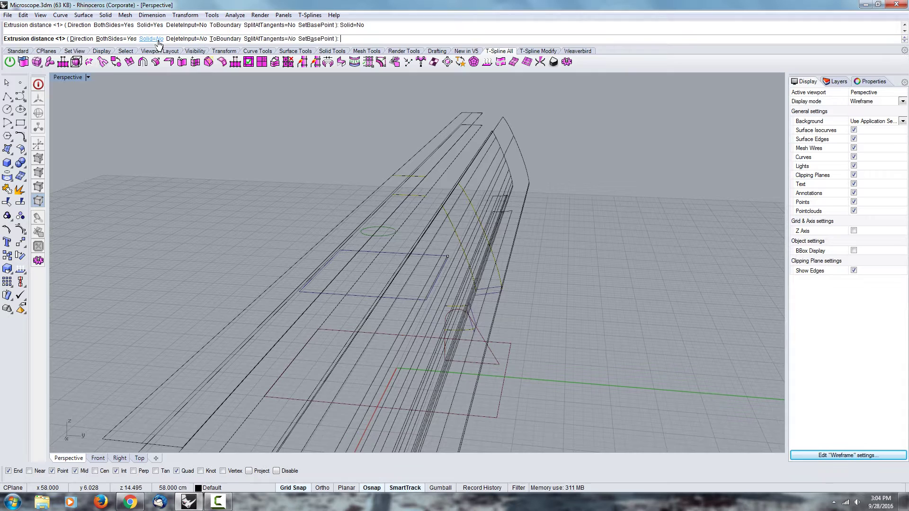
click(156, 39)
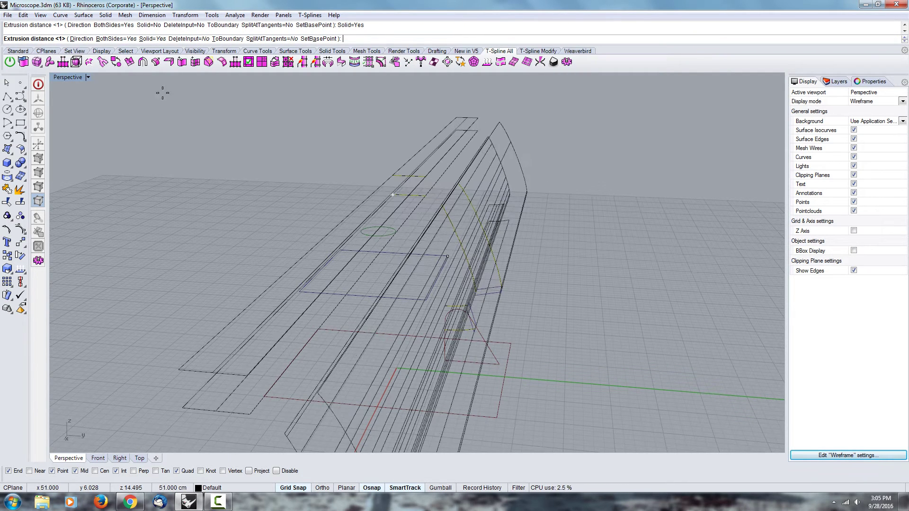
click(114, 39)
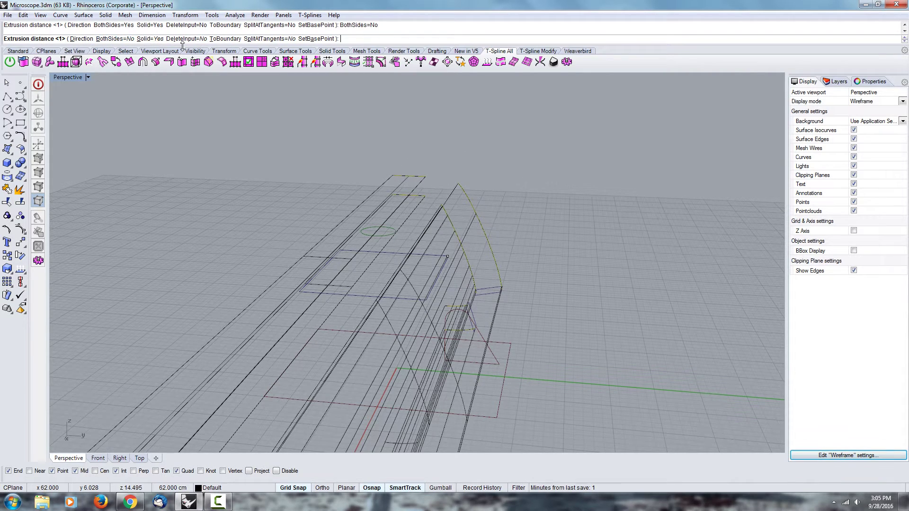
click(121, 40)
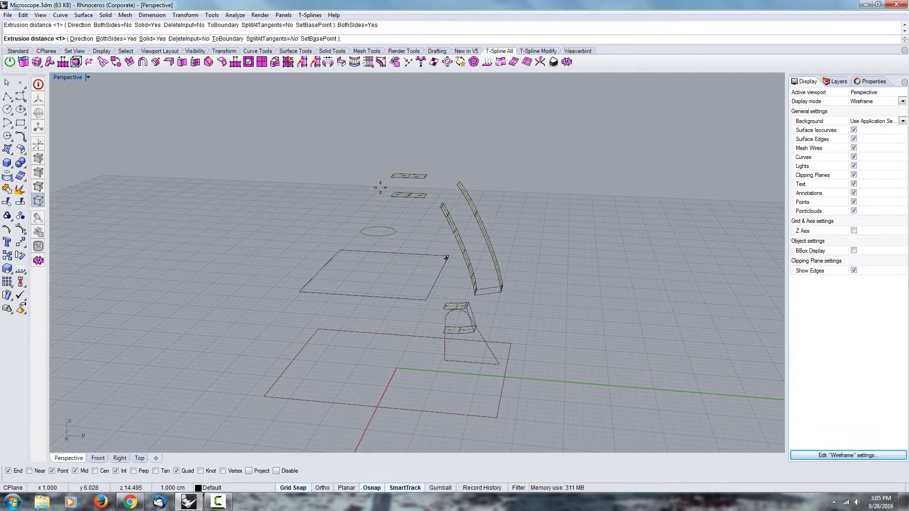
Extrude the six curves to both sides, snapping the distance to a corner of the rectangle at the arm's lower end
right_drag(446, 258, 384, 254)
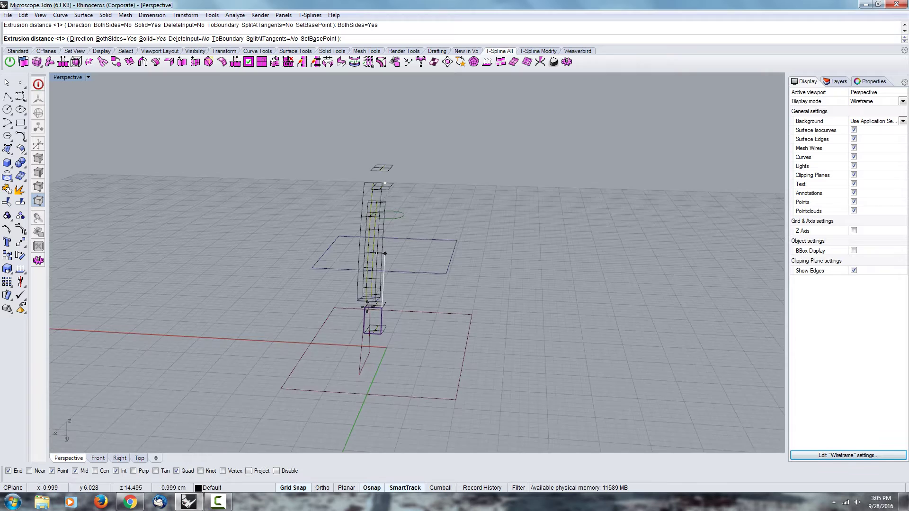
scroll(385, 254, up, 10)
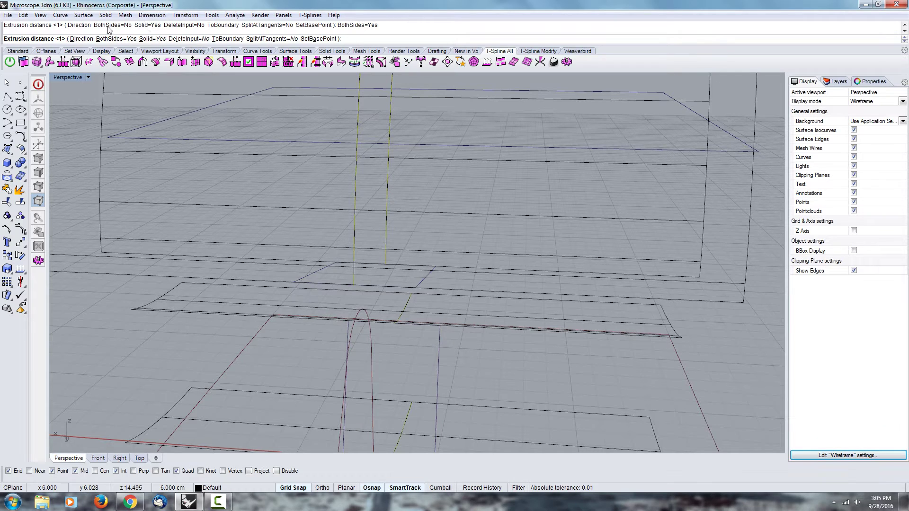
click(114, 39)
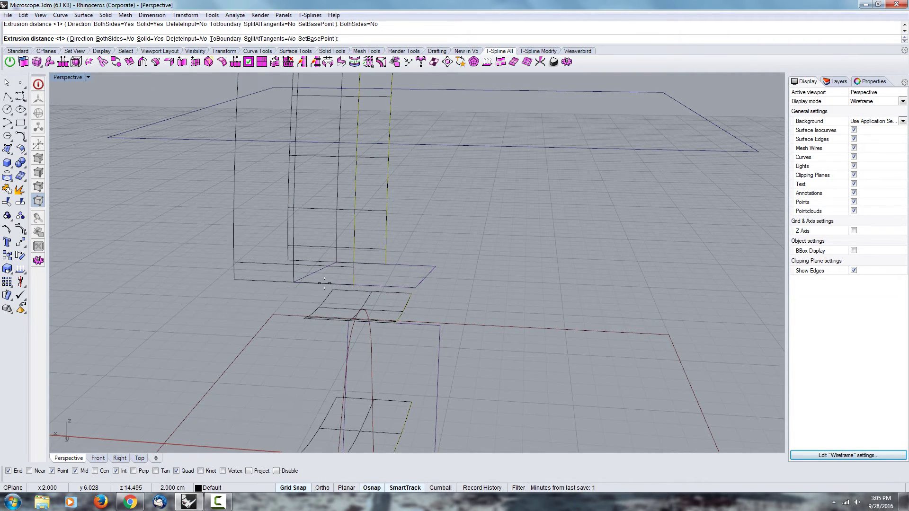
click(116, 39)
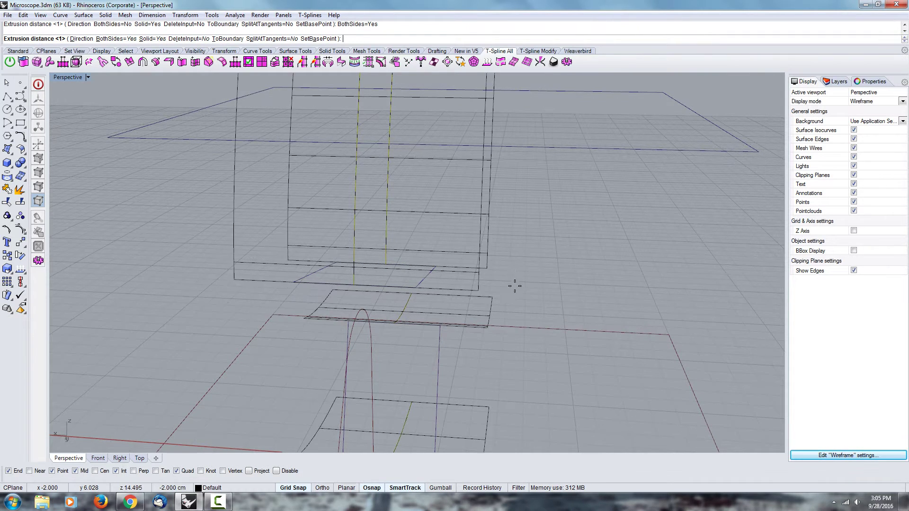
click(416, 287)
scroll(436, 296, down, 4)
right_drag(521, 293, 411, 341)
scroll(393, 206, down, 3)
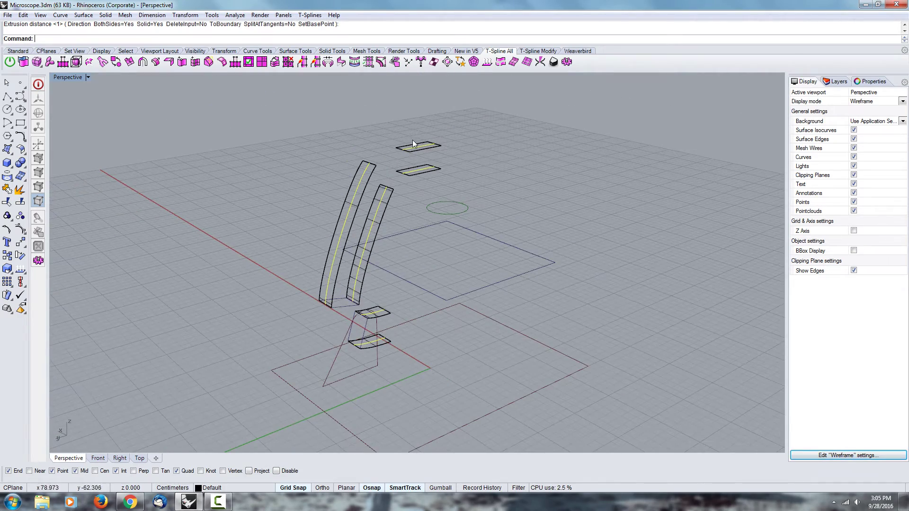
Deselect the curves and switch the perspective view to Shaded display mode
scroll(367, 320, up, 4)
right_drag(342, 288, 447, 300)
click(447, 300)
scroll(330, 322, up, 6)
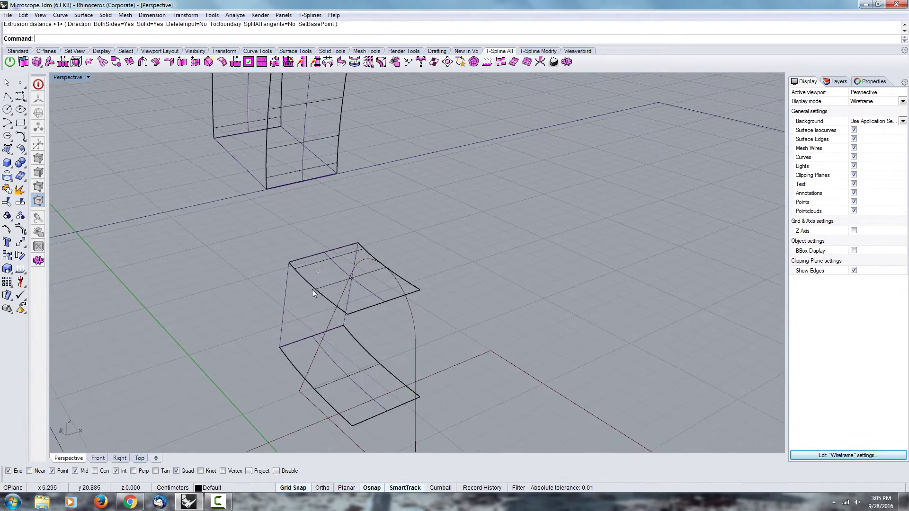
click(337, 282)
mouse_move(393, 295)
right_down()
mouse_move(490, 292)
mouse_move(466, 336)
right_up()
click(508, 284)
mouse_move(467, 338)
ctrl+right_down()
mouse_move(479, 265)
mouse_move(466, 239)
mouse_move(582, 328)
mouse_move(523, 270)
mouse_move(427, 253)
mouse_move(492, 262)
mouse_move(484, 196)
mouse_move(399, 240)
mouse_move(505, 251)
mouse_move(416, 264)
mouse_move(540, 186)
mouse_move(521, 175)
ctrl+right_up()
click(467, 239)
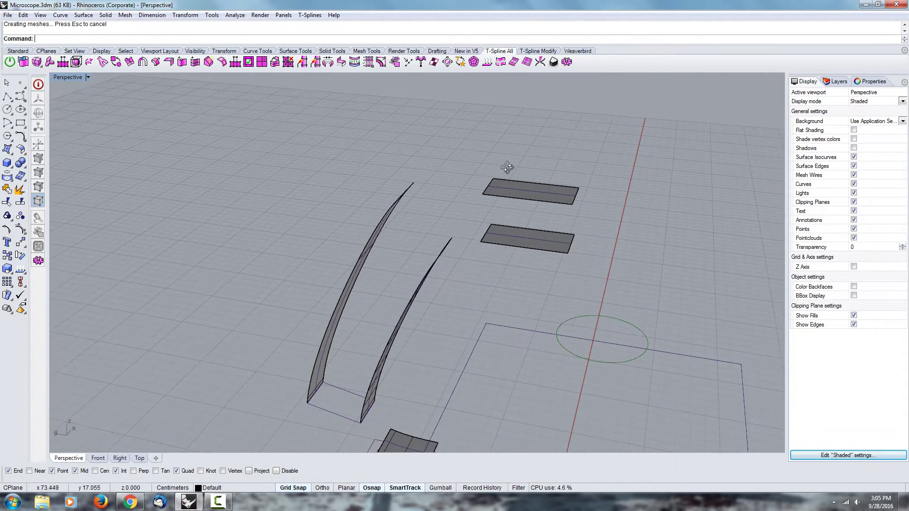
Loft between the matching long edges of the two flat upper surfaces to close one side of the head box
scroll(507, 168, up, 3)
click(84, 16)
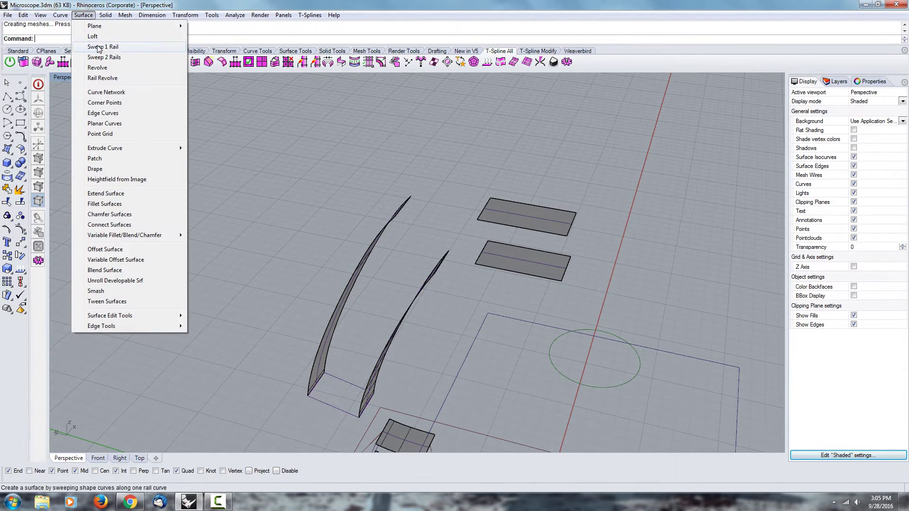
click(95, 36)
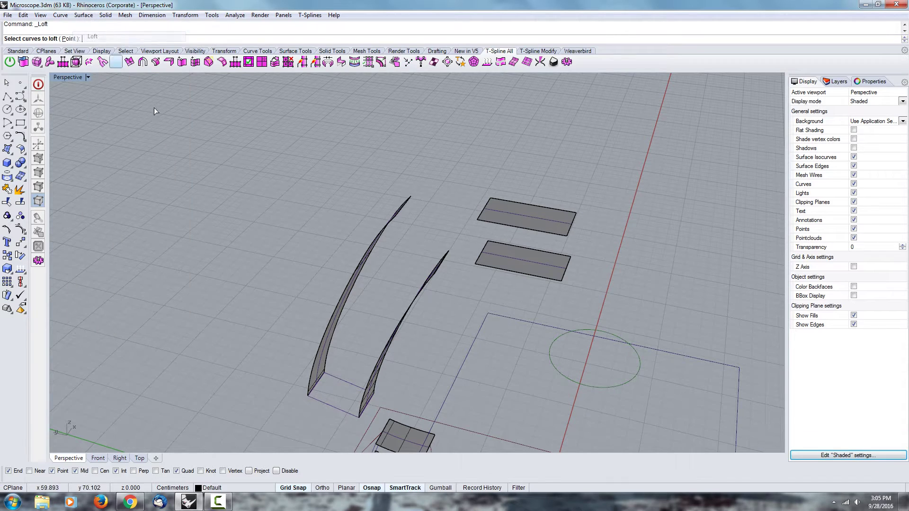
click(496, 223)
click(490, 272)
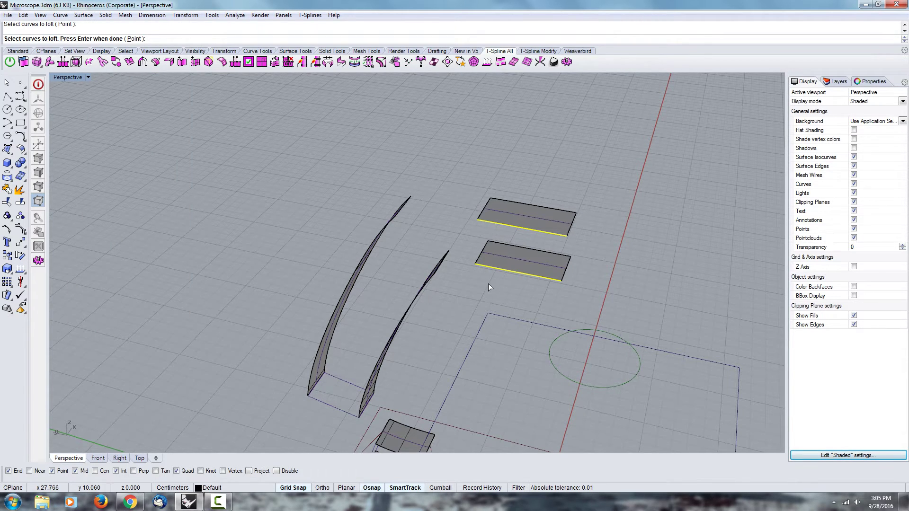
right_click(488, 284)
right_drag(691, 289, 469, 296)
right_click(649, 287)
Loft between the remaining pair of long edges to close the opposite side of the head box
right_click(470, 296)
click(325, 298)
click(333, 320)
right_click(390, 299)
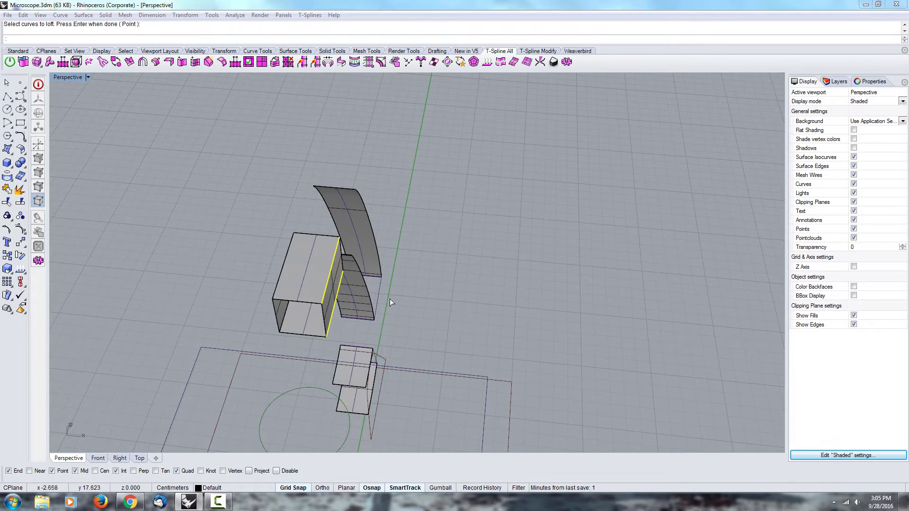
right_click(604, 274)
Loft between the curved edges of the two arm surfaces to close one side of the arm
right_drag(603, 273, 351, 226)
right_click(351, 226)
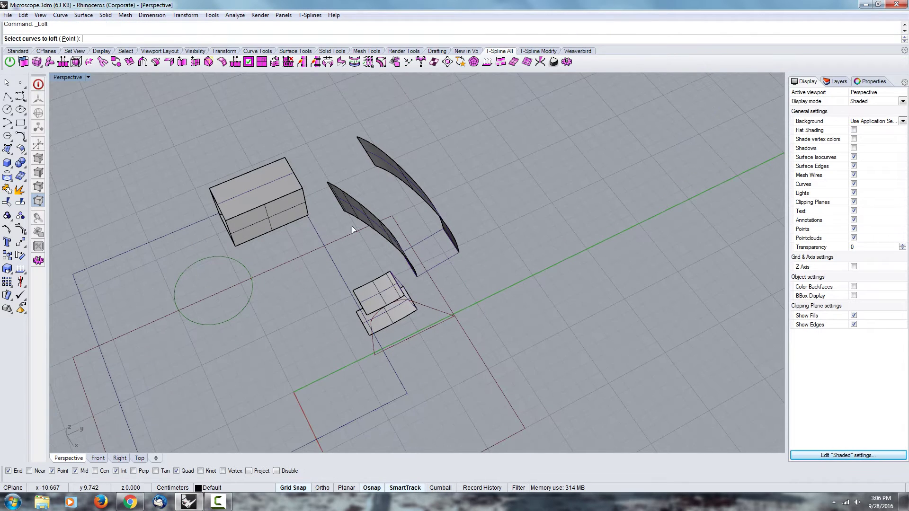
click(359, 225)
click(390, 175)
key(Return)
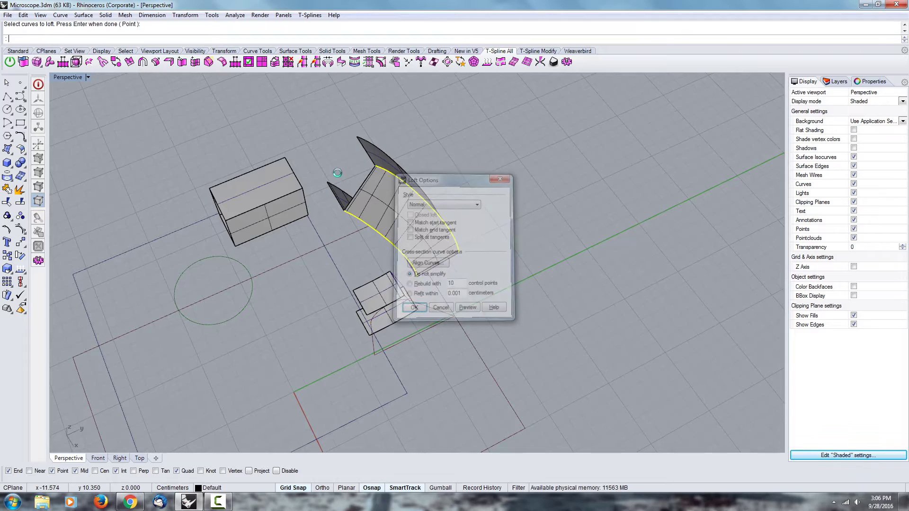
key(Return)
Loft between the other pair of curved edges to close the arm's opposite side
right_drag(390, 175, 439, 289)
key(Return)
click(428, 260)
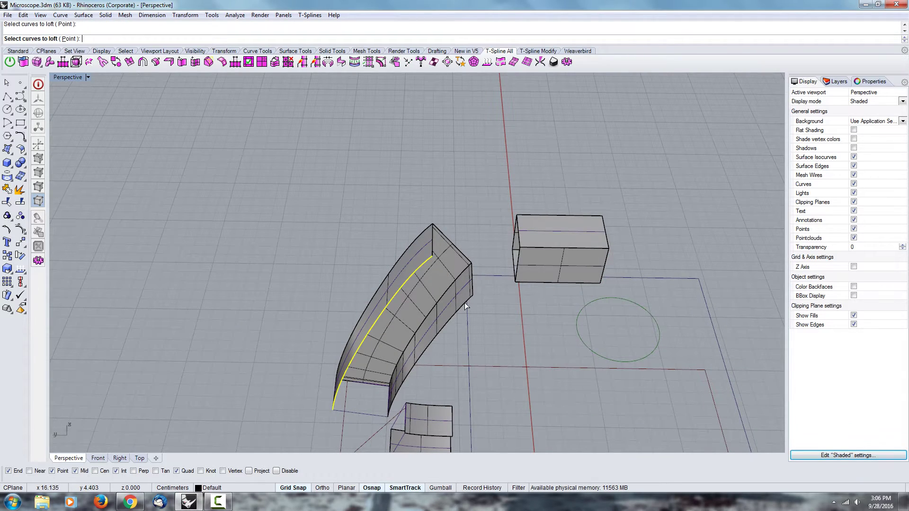
click(464, 302)
key(Return)
key(Return)
Loft between matching edges of the two small curved surfaces below the arm to close one side of the bracket
scroll(470, 344, up, 5)
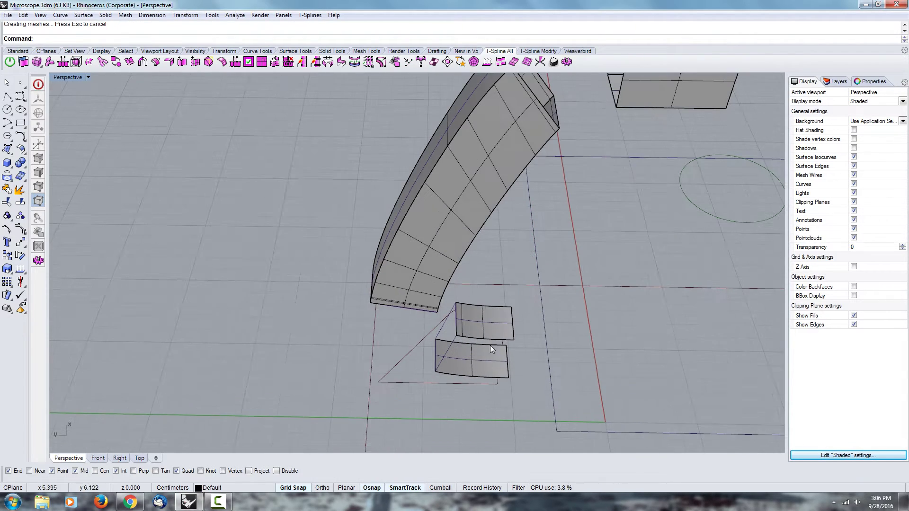
key(Return)
click(470, 338)
click(459, 375)
key(Return)
key(Return)
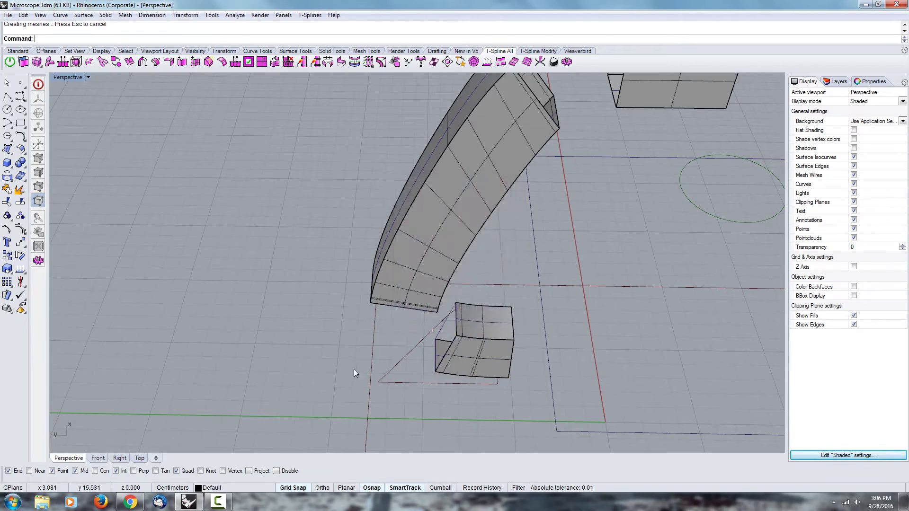
Loft between the remaining pair of curved edges to close the bracket's opposite side
right_drag(353, 368, 322, 366)
key(Return)
click(322, 361)
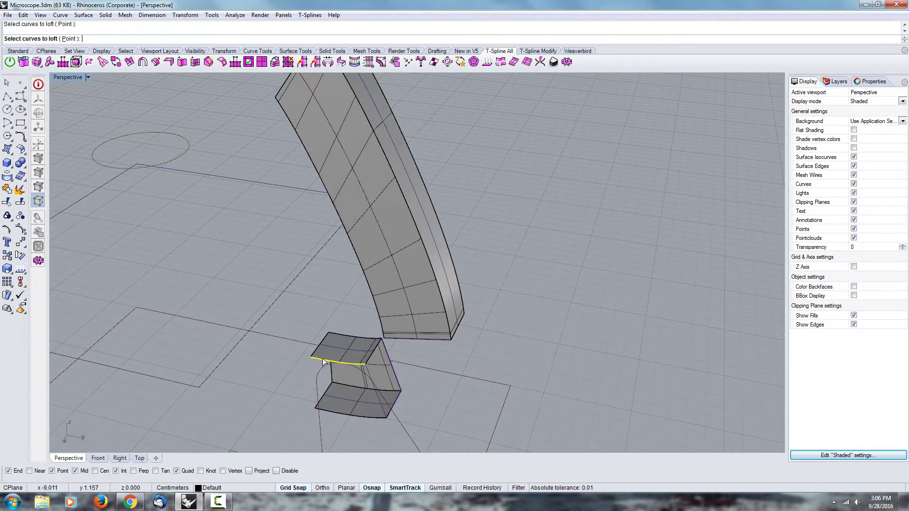
click(340, 413)
key(Return)
key(Return)
Examine the gap between the open end of the head box and the upper end of the arm
scroll(561, 331, down, 5)
right_drag(562, 331, 506, 265)
scroll(360, 138, up, 6)
right_drag(567, 204, 435, 185)
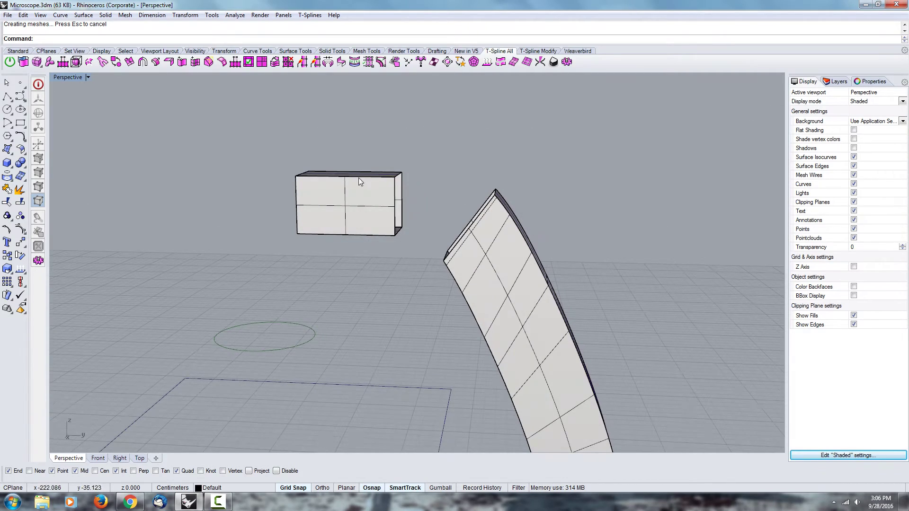
right_drag(519, 217, 525, 239)
scroll(424, 172, up, 5)
right_drag(581, 255, 464, 233)
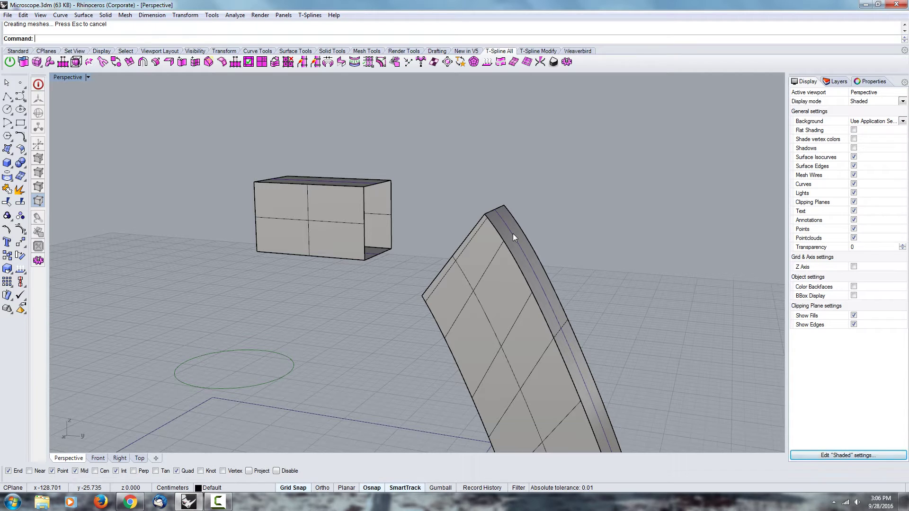
right_drag(450, 217, 531, 229)
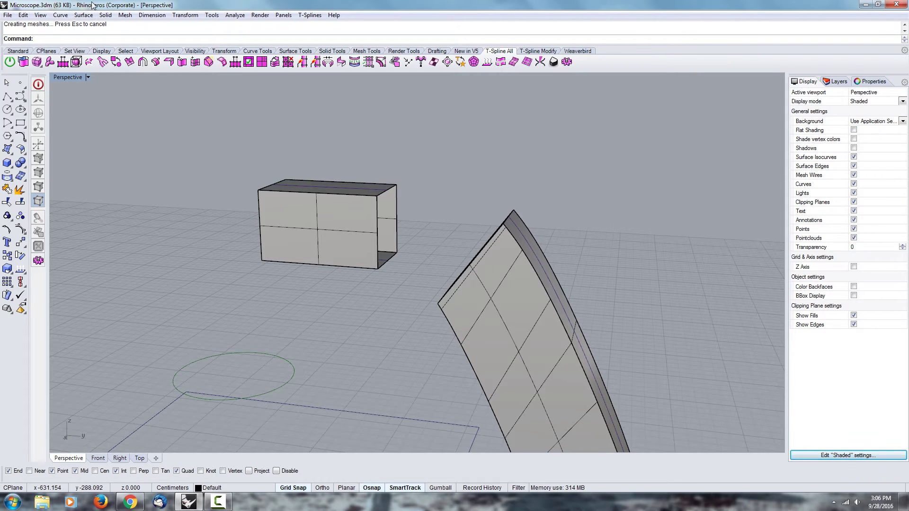
Start a Blend Surface between the head box's near vertical edge at its open end and the arm's near upper edge
click(83, 16)
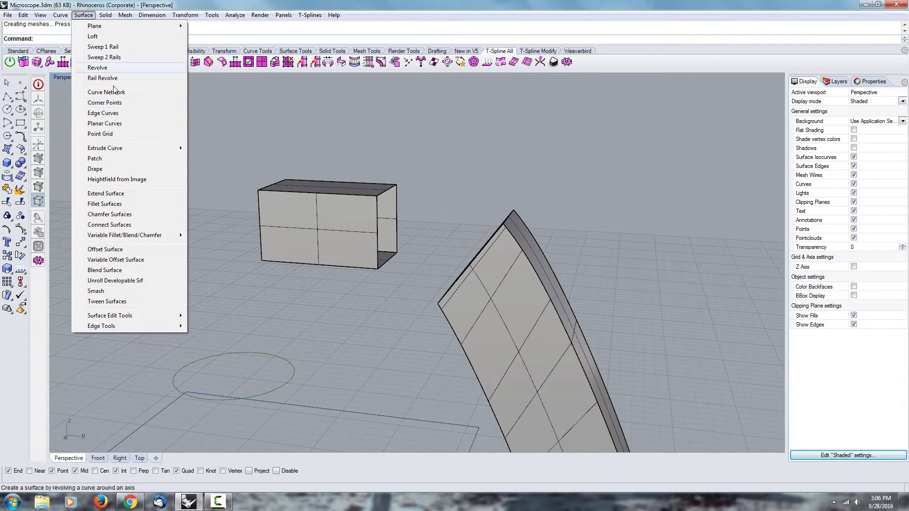
click(100, 273)
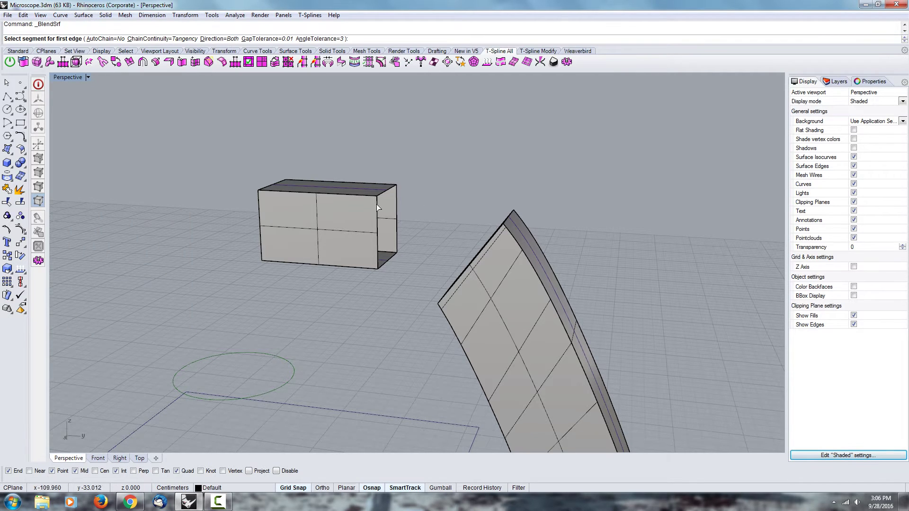
right_drag(425, 201, 402, 229)
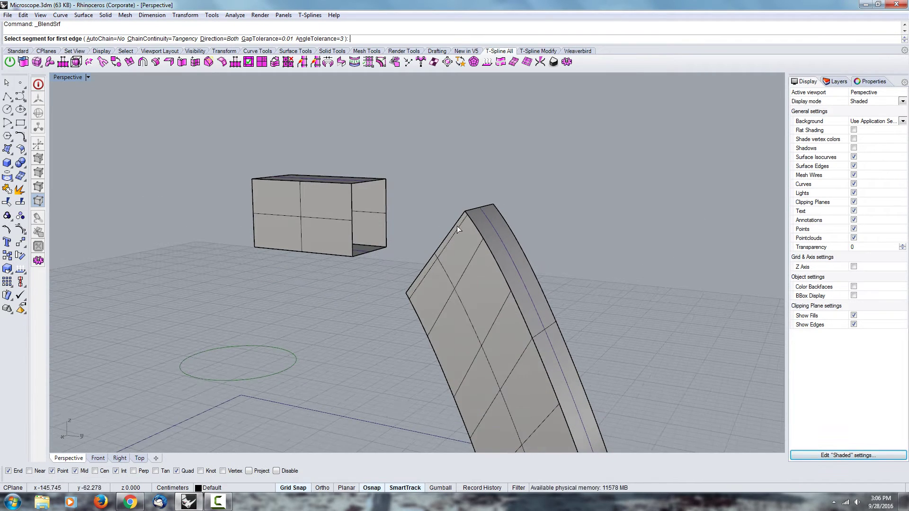
click(351, 189)
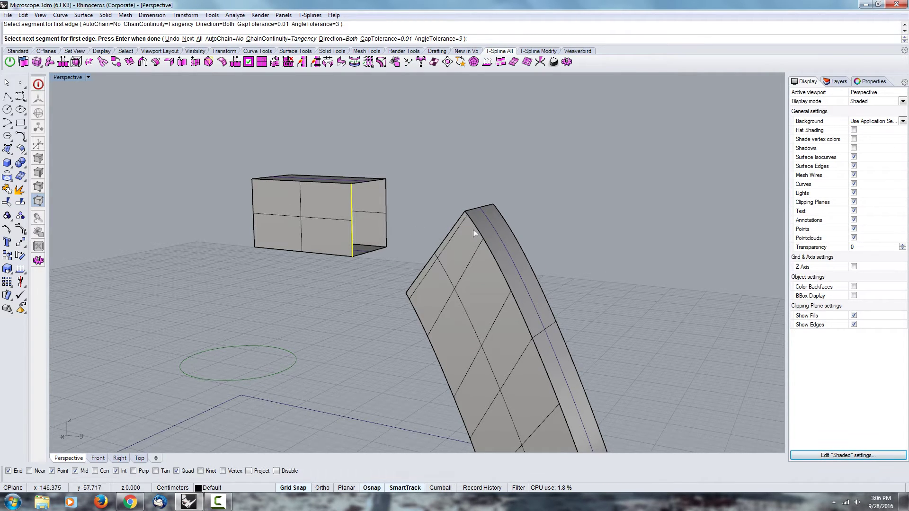
right_drag(472, 229, 431, 198)
click(435, 204)
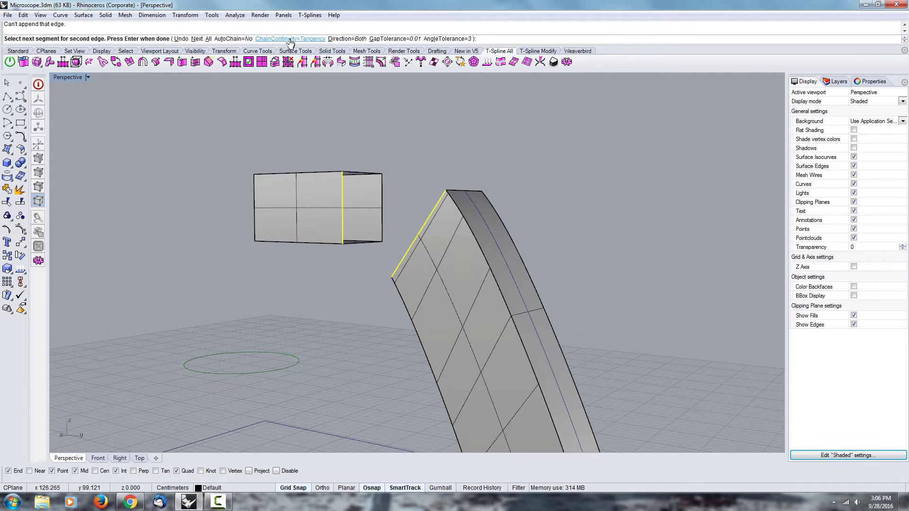
right_click(354, 140)
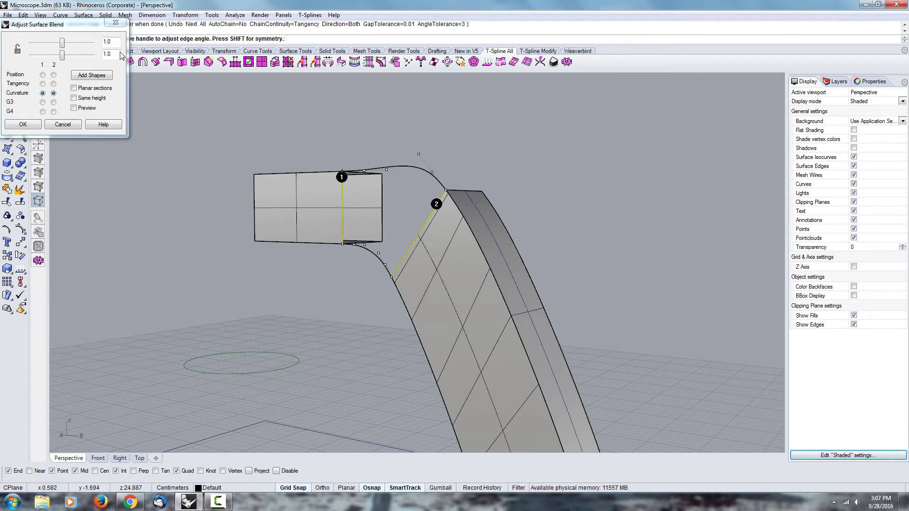
drag(48, 29, 161, 103)
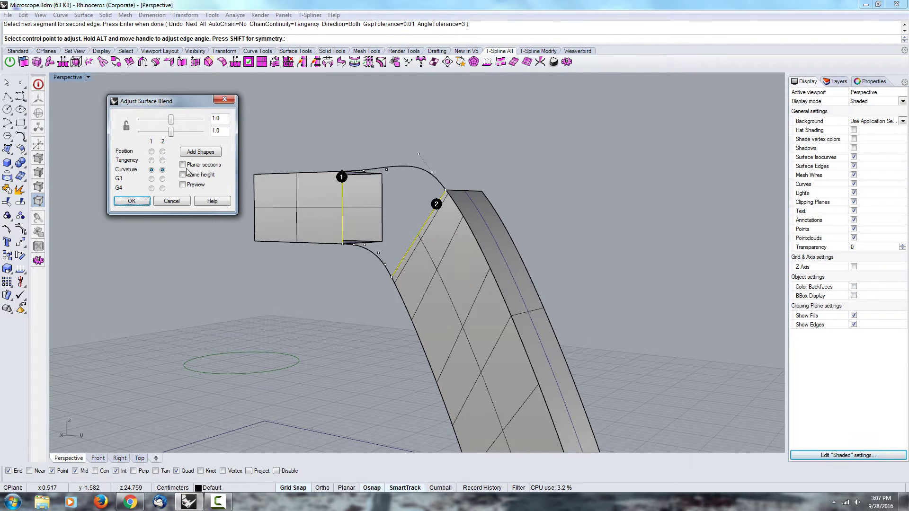
Try Tangency and Position continuity on the blend's edges and return both edges to Curvature
click(158, 160)
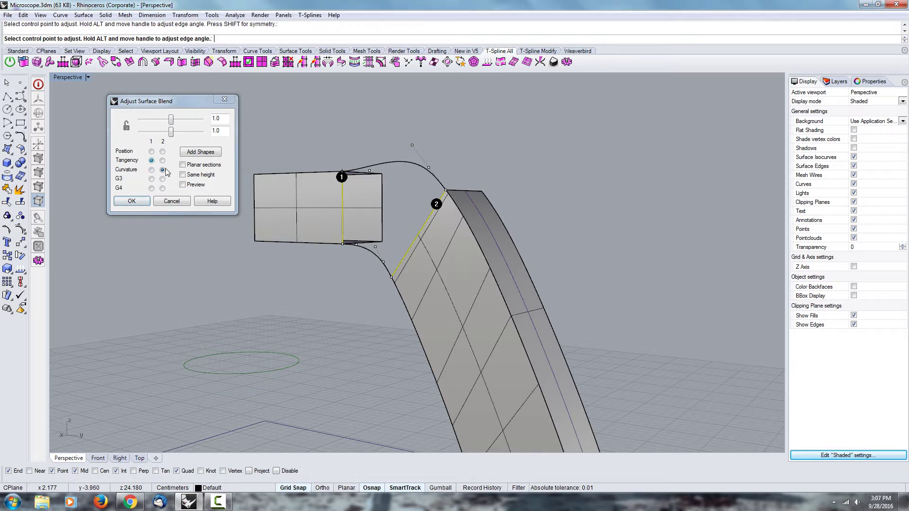
click(163, 160)
click(151, 151)
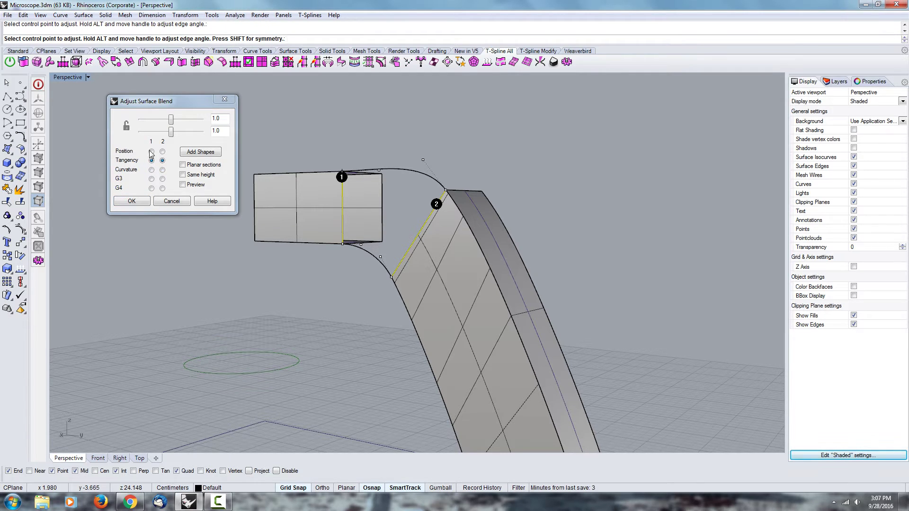
click(162, 169)
click(151, 169)
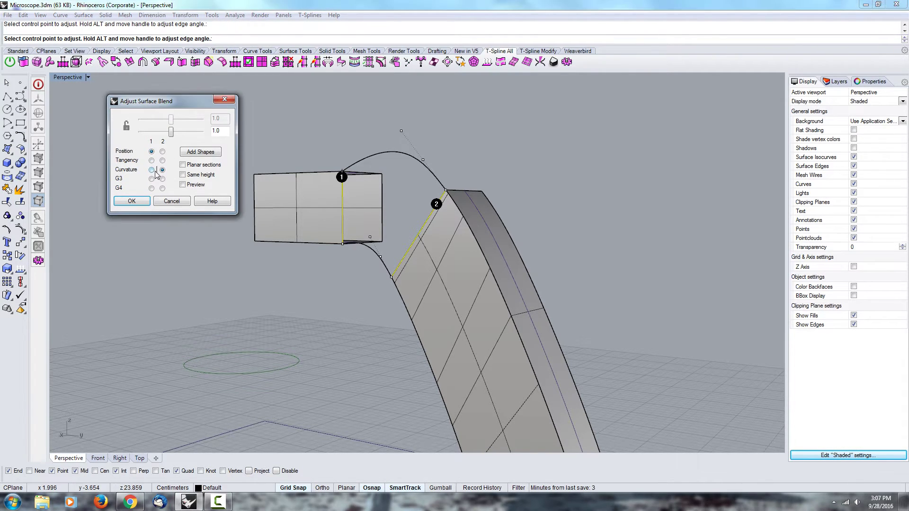
Lock the blend's two bulge values together and set them to about 1.087
drag(221, 131, 200, 129)
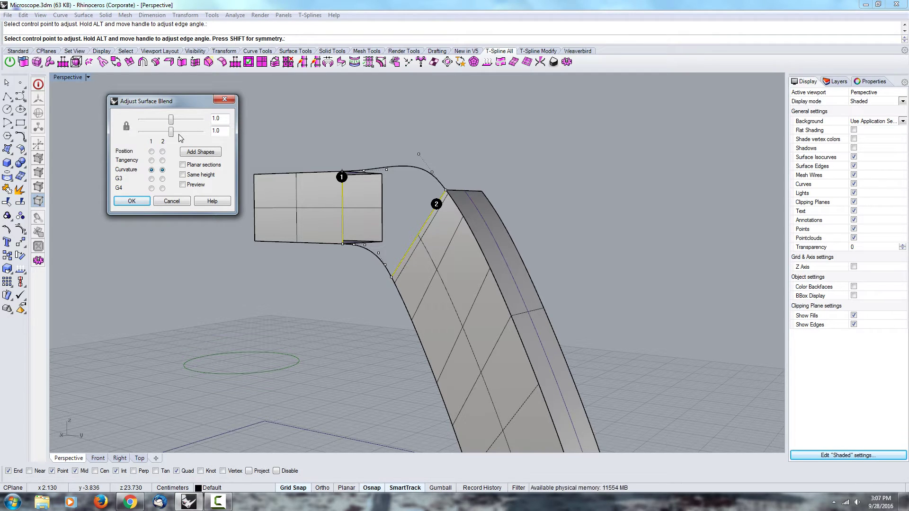
mouse_move(171, 132)
mouse_down()
mouse_move(187, 136)
mouse_move(172, 135)
mouse_up()
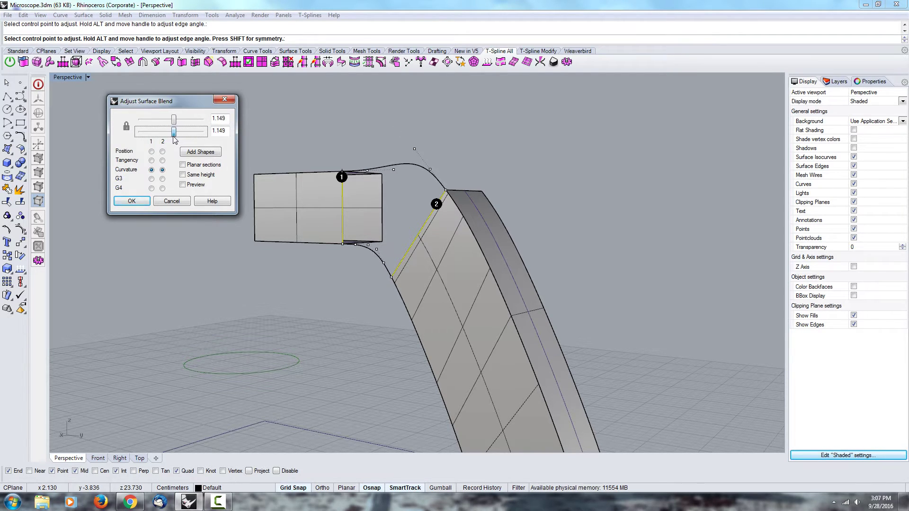
click(151, 169)
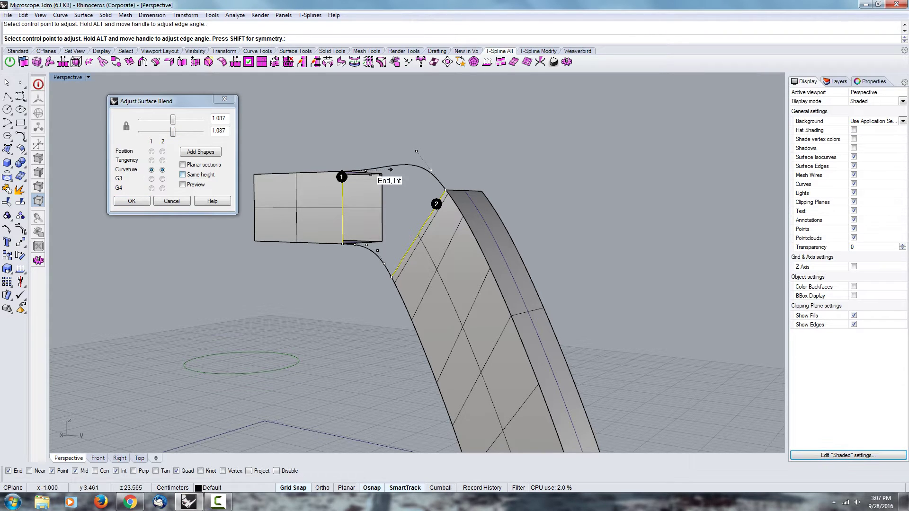
Set the blend's continuity to Tangency at both edges and check its outline from several angles
click(152, 161)
click(162, 160)
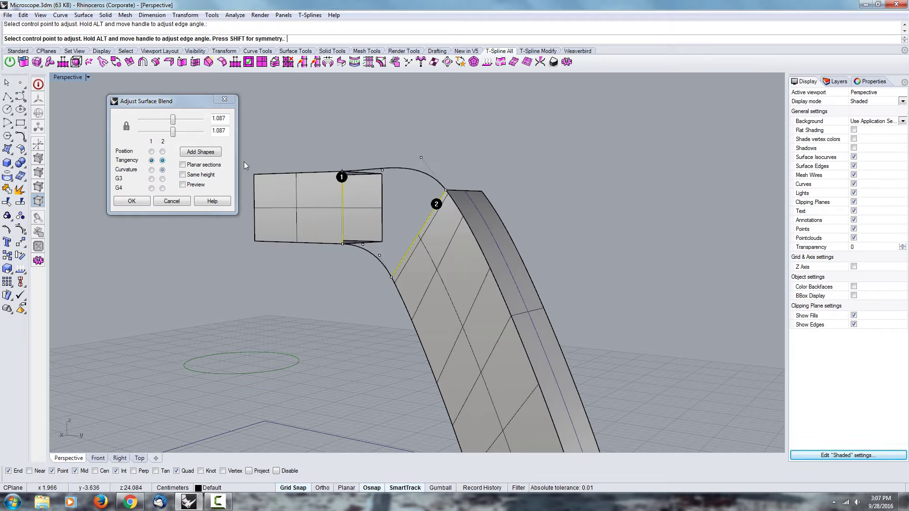
right_drag(400, 207, 498, 149)
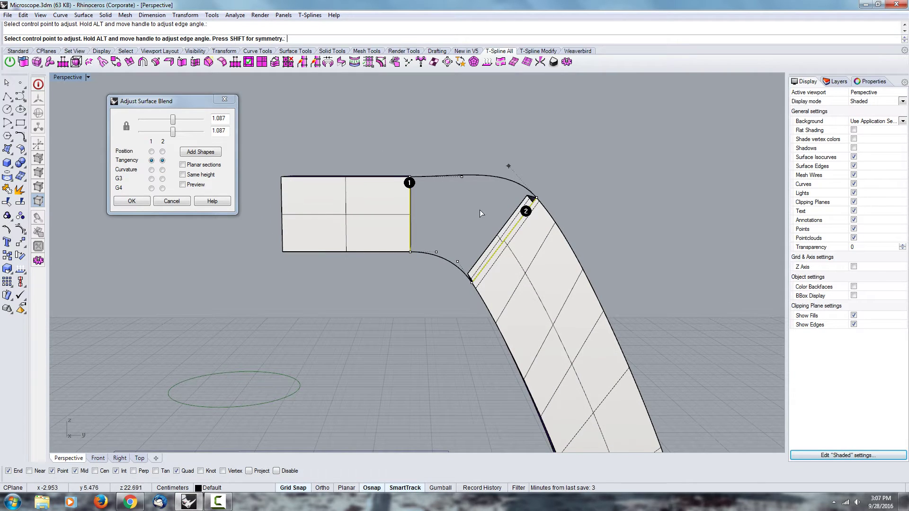
right_drag(480, 210, 383, 222)
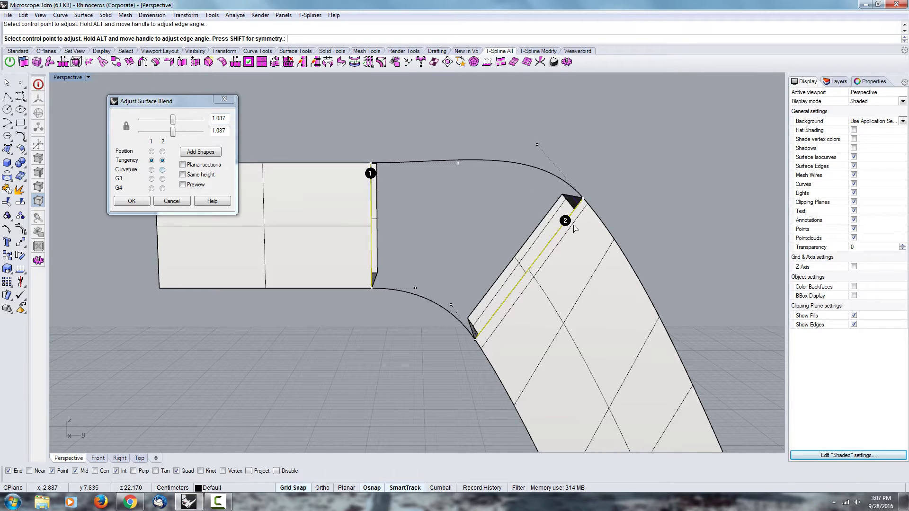
right_drag(574, 229, 571, 259)
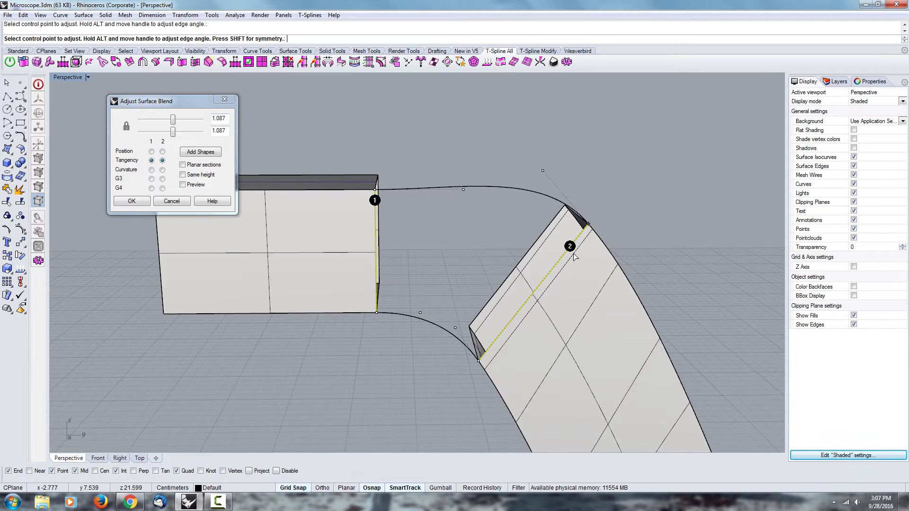
Try Curvature continuity at the blend's arm edge and inspect how its outline meets the head and arm
click(162, 170)
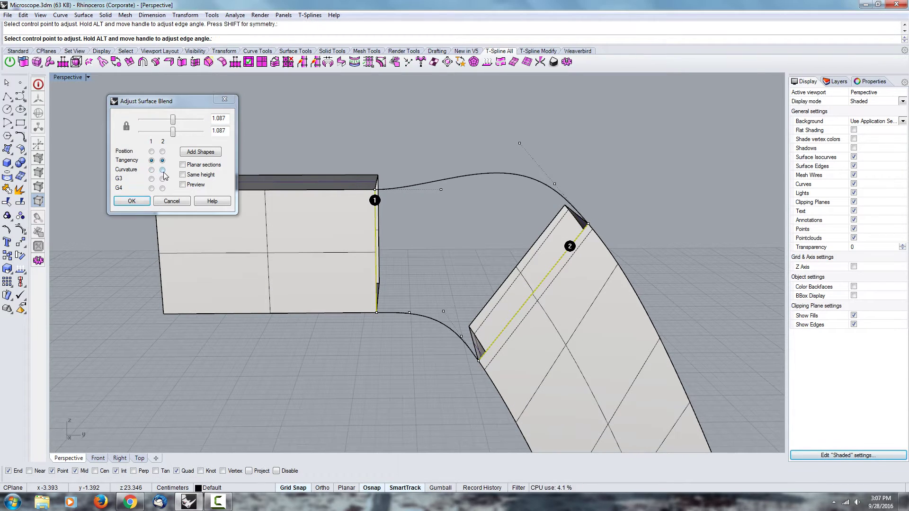
right_drag(645, 240, 586, 212)
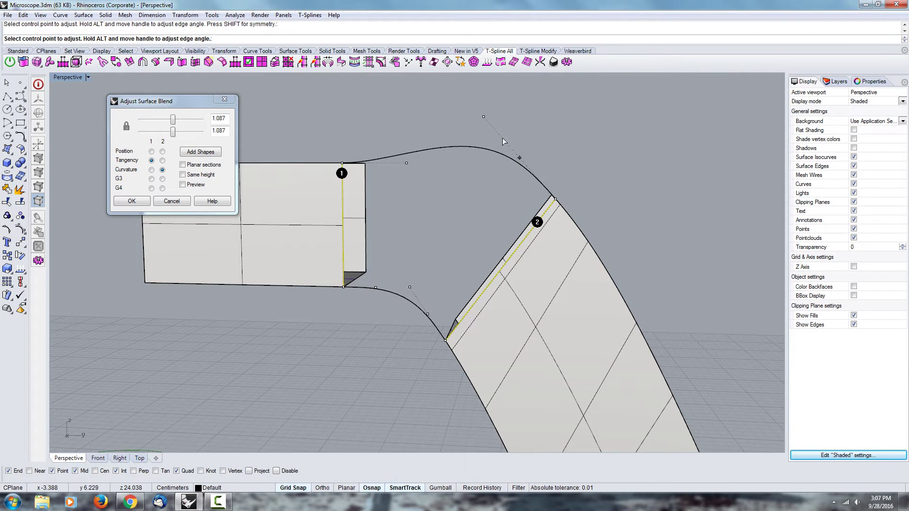
right_drag(581, 208, 601, 229)
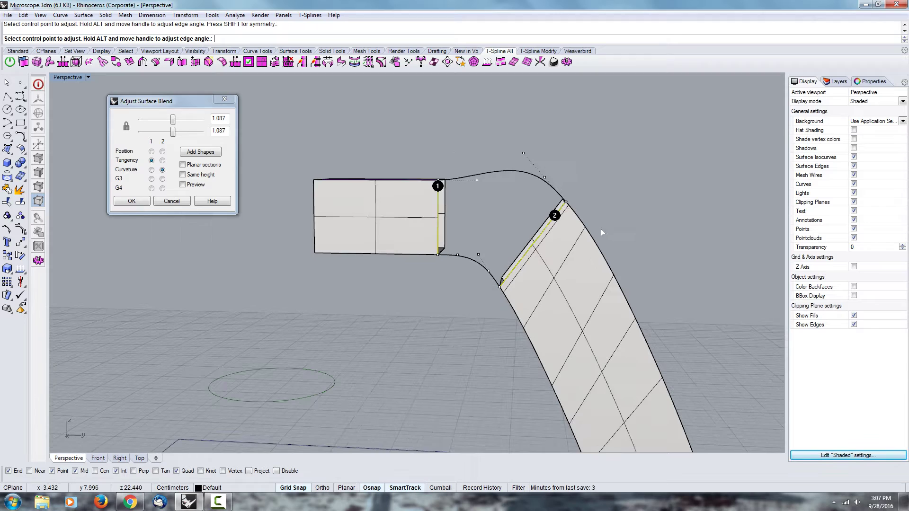
right_drag(594, 265, 646, 263)
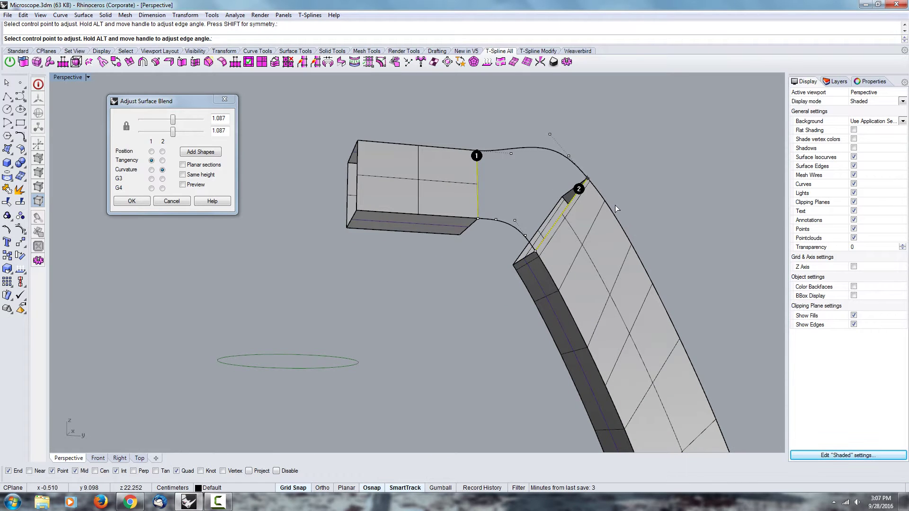
right_drag(615, 205, 543, 177)
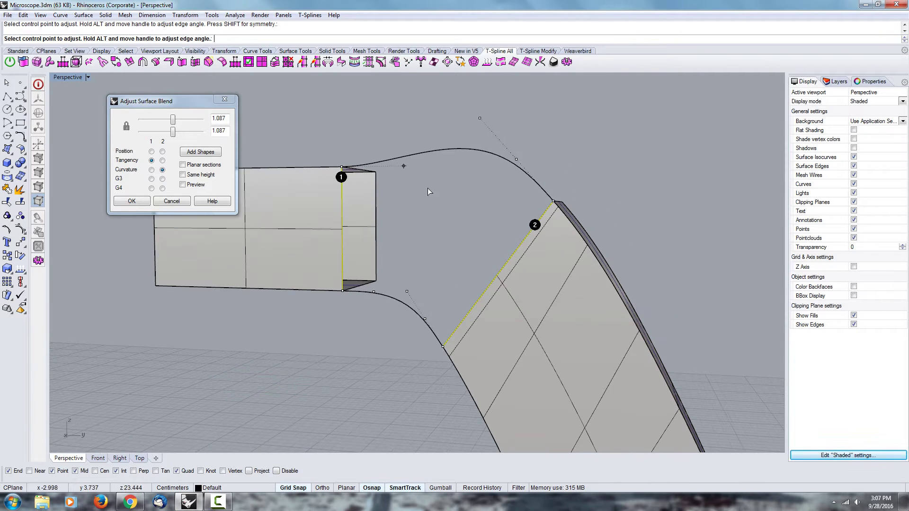
right_drag(428, 189, 436, 200)
mouse_move(389, 178)
mouse_down()
mouse_move(389, 307)
mouse_move(388, 178)
mouse_up()
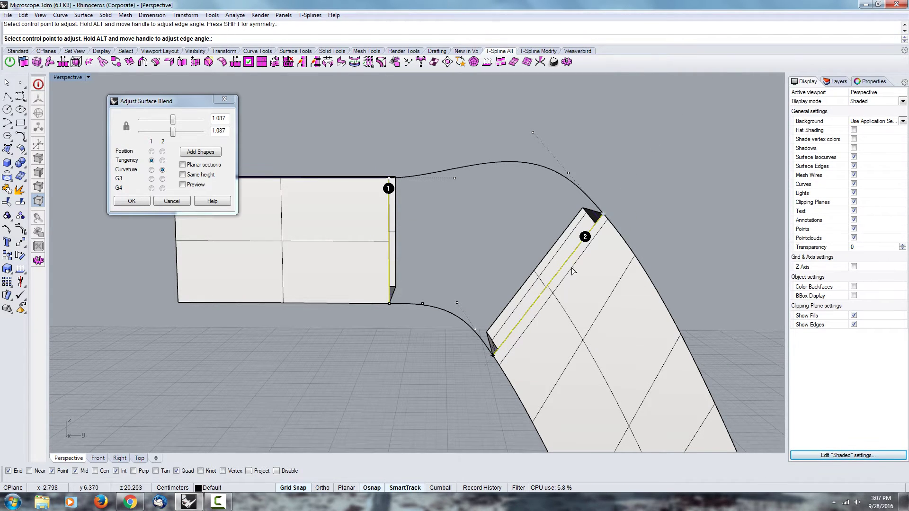
Set the blend's continuity to Tangency at the arm edge and Curvature at the head edge
click(163, 169)
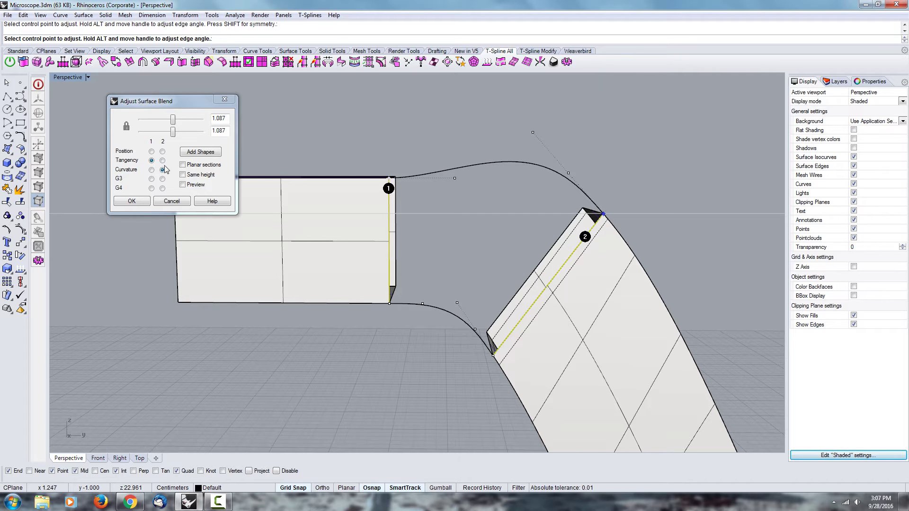
click(163, 161)
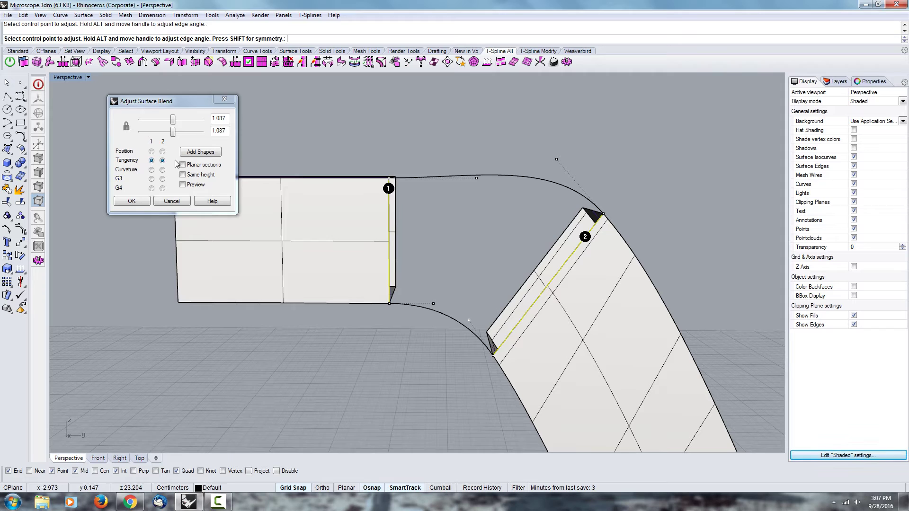
click(151, 170)
right_drag(603, 214, 567, 203)
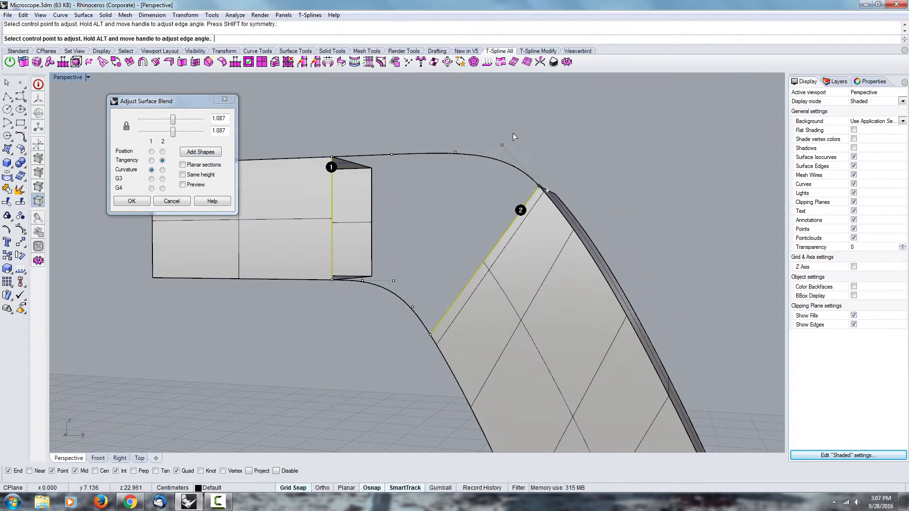
Unlock the two bulge values and try about 1.47 at the head edge and 0.35 at the arm edge
click(219, 131)
drag(173, 132, 133, 131)
click(127, 127)
scroll(164, 137, down, 5)
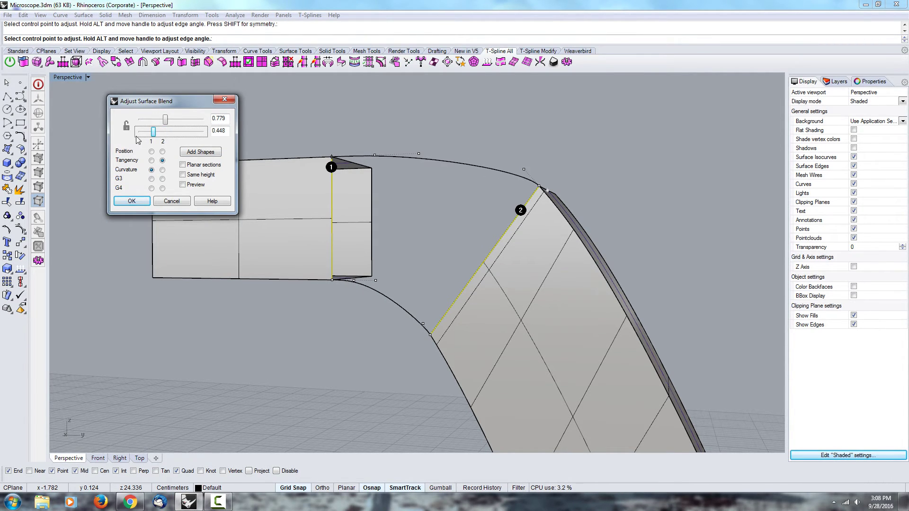
scroll(162, 136, down, 3)
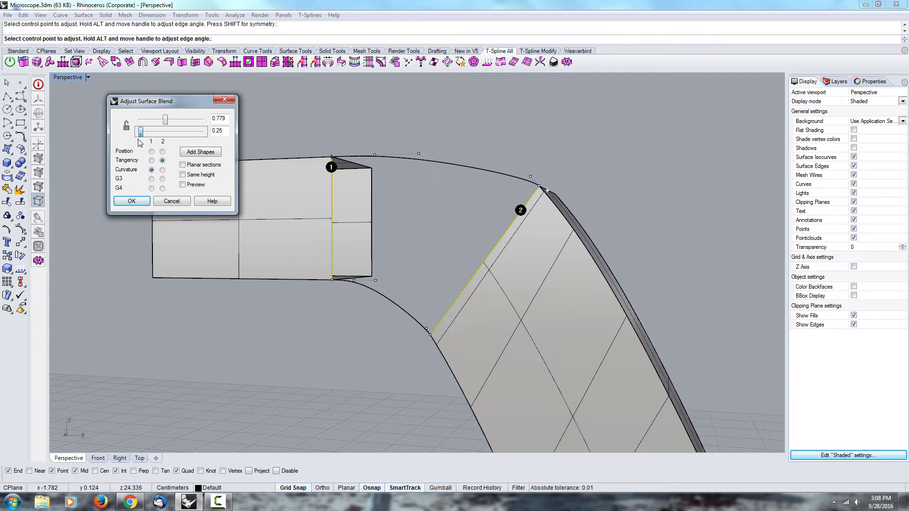
drag(166, 120, 182, 124)
right_drag(441, 240, 485, 234)
right_drag(566, 252, 525, 251)
Set the blend's bulge to 0.5 at the arm edge and 1.5 at the head edge, and check its lower outline
drag(226, 130, 223, 129)
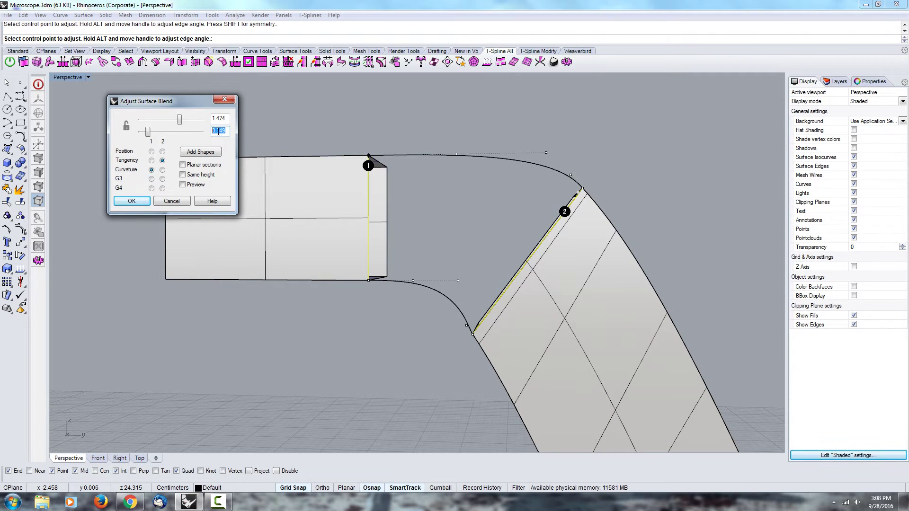
click(268, 157)
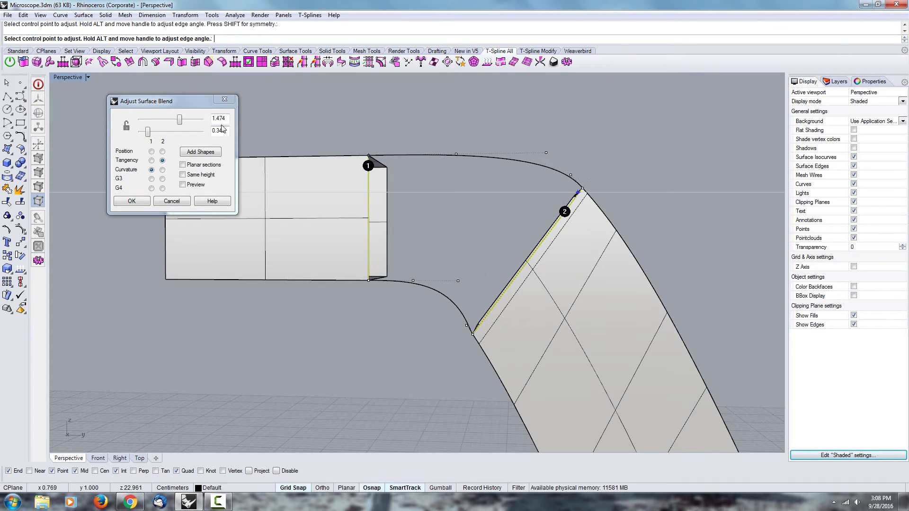
drag(227, 130, 202, 132)
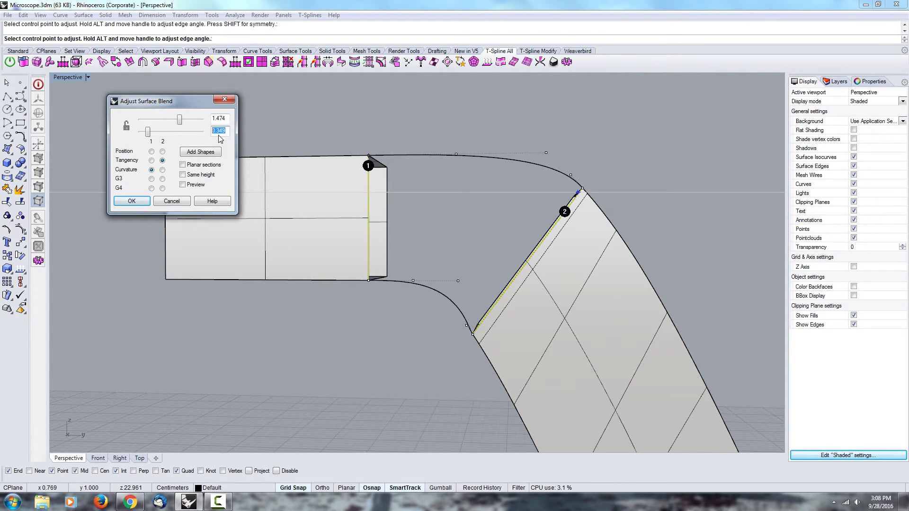
text(.5)
drag(229, 119, 189, 120)
text(1)
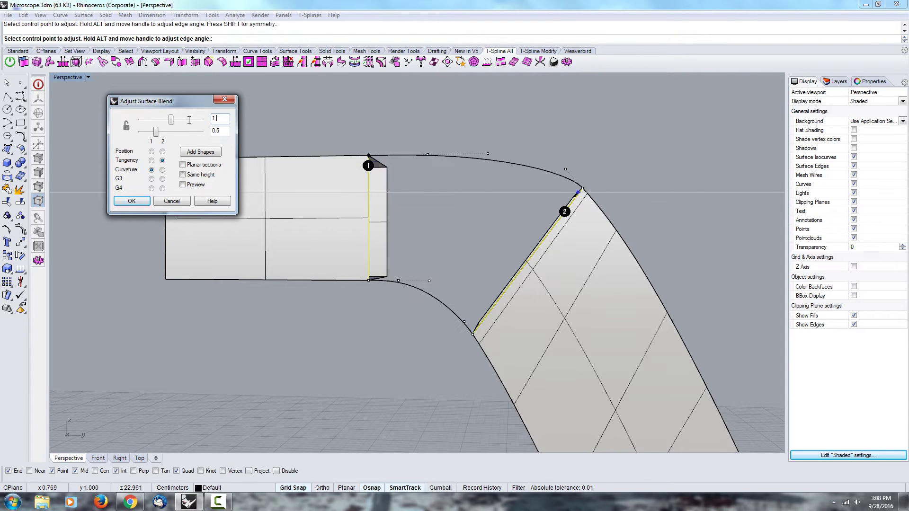
text(.5)
scroll(468, 332, up, 5)
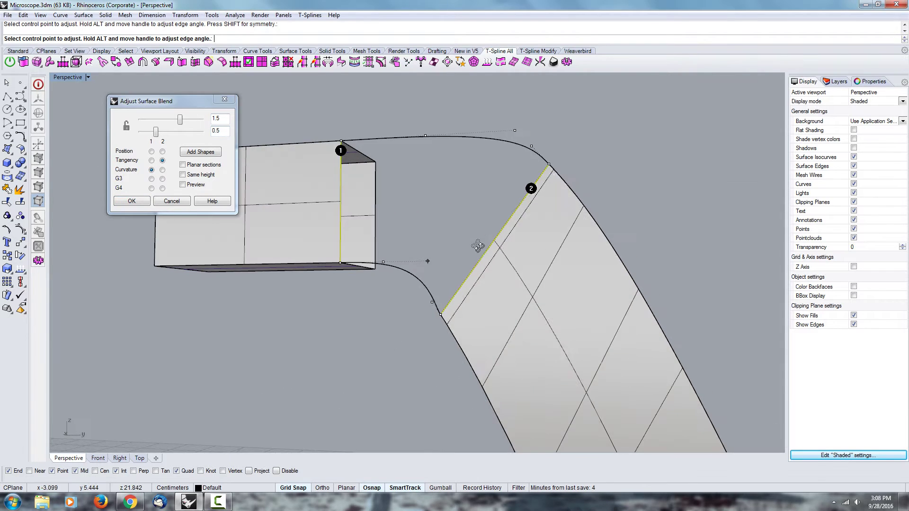
scroll(447, 356, up, 3)
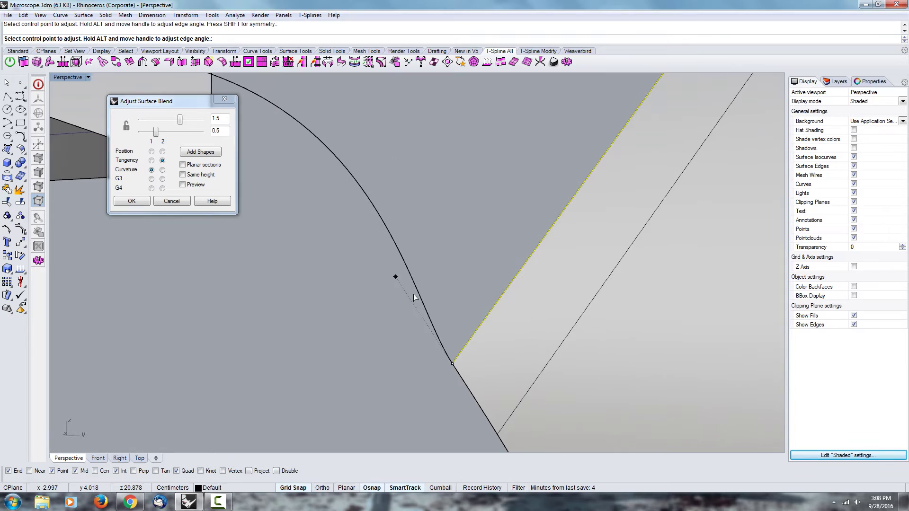
scroll(452, 362, down, 5)
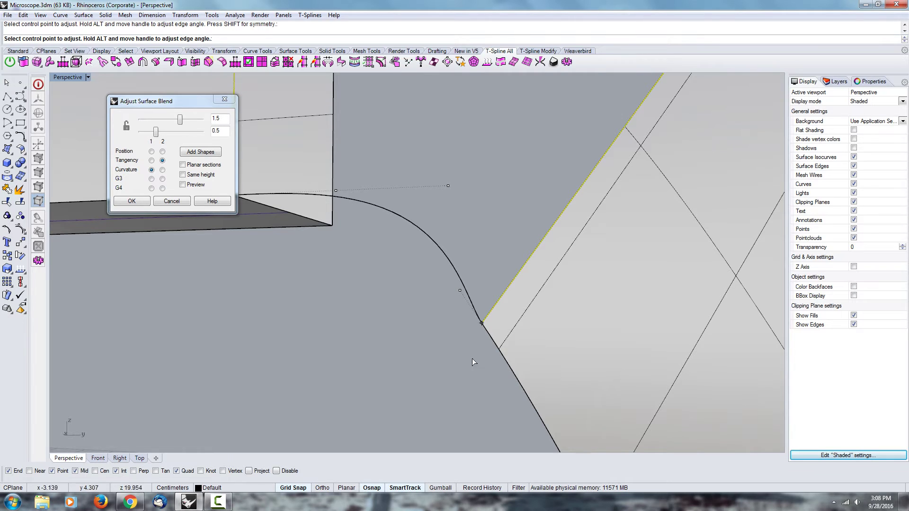
Set the side blend's bulge to 1 at both the head edge and the arm edge, and check its outline
click(222, 131)
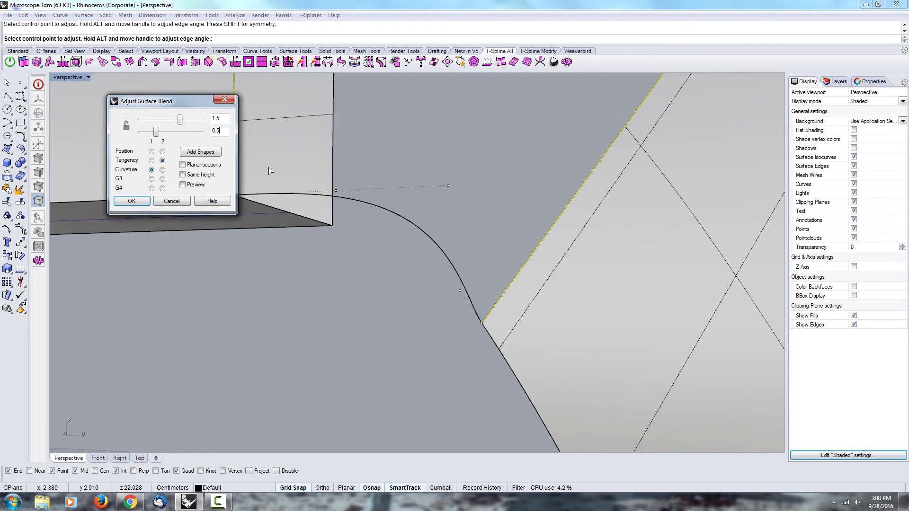
right_drag(268, 167, 415, 324)
scroll(421, 326, down, 8)
scroll(508, 247, up, 3)
right_drag(447, 268, 390, 240)
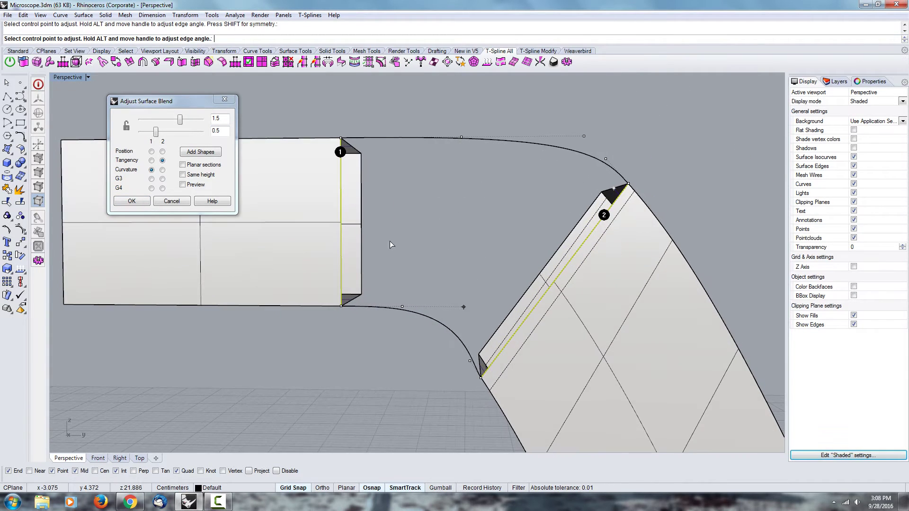
double_click(223, 118)
text(1)
key(Return)
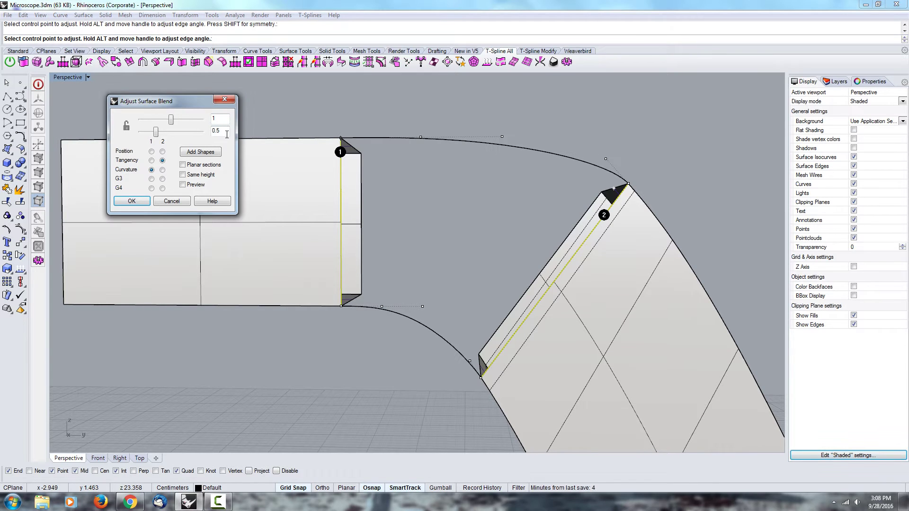
text(1)
key(Return)
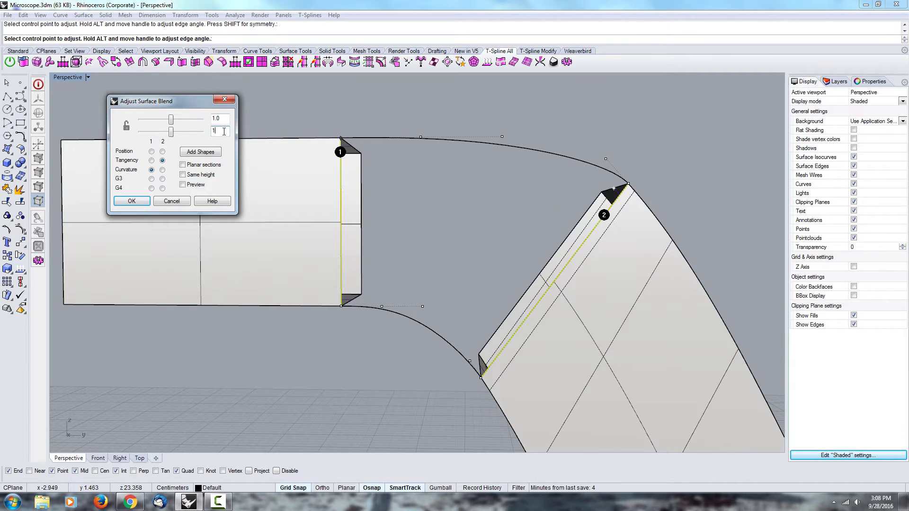
right_drag(484, 223, 467, 219)
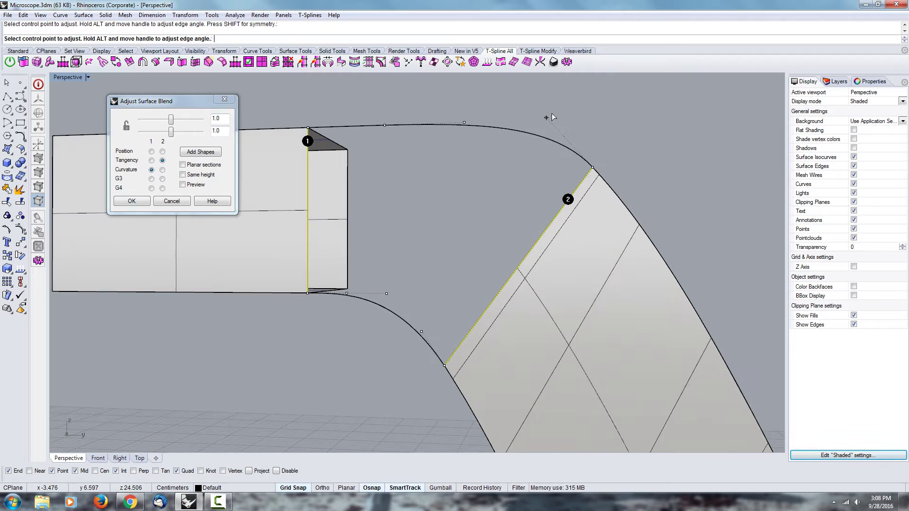
Try a bulge of 0.7 at the side blend's arm edge and look at the curve's shape
click(226, 118)
double_click(224, 131)
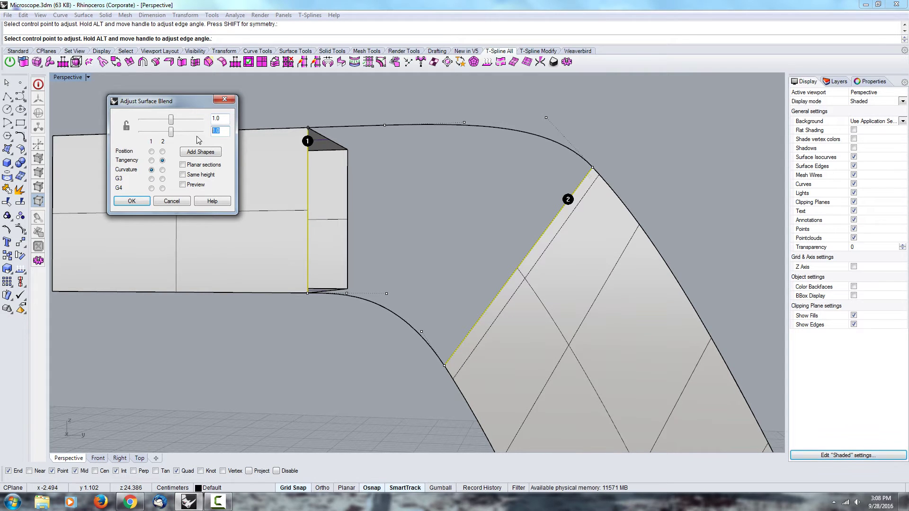
text(.7)
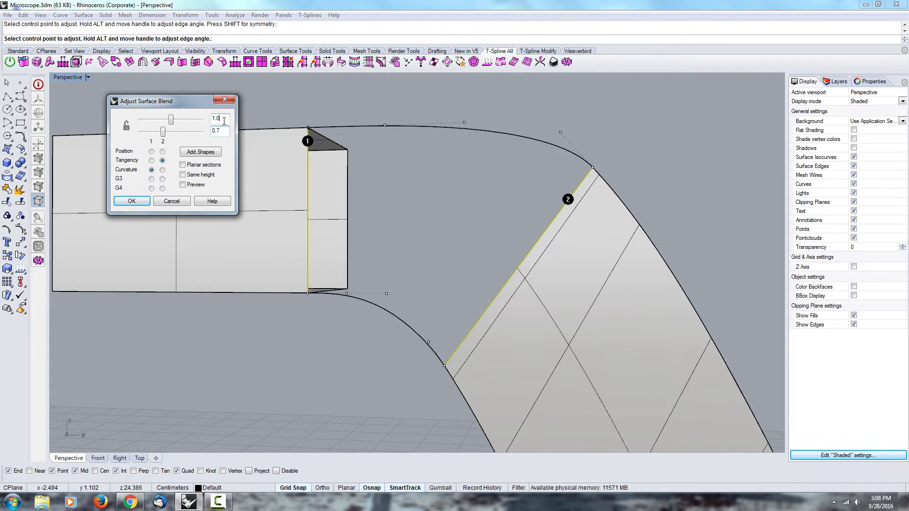
right_drag(466, 227, 487, 228)
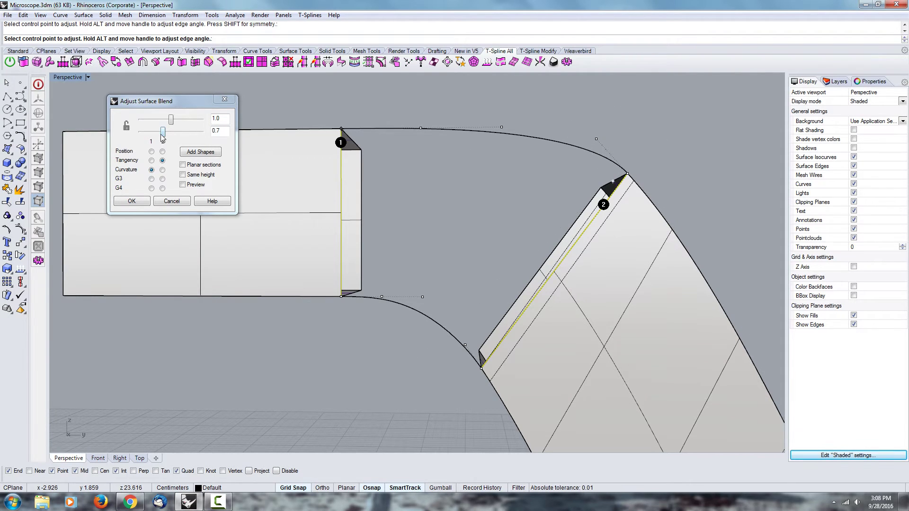
Set the side blend's bulge at the arm edge to 0.75 and inspect the upper and lower outlines
drag(166, 136, 166, 140)
drag(224, 132, 218, 136)
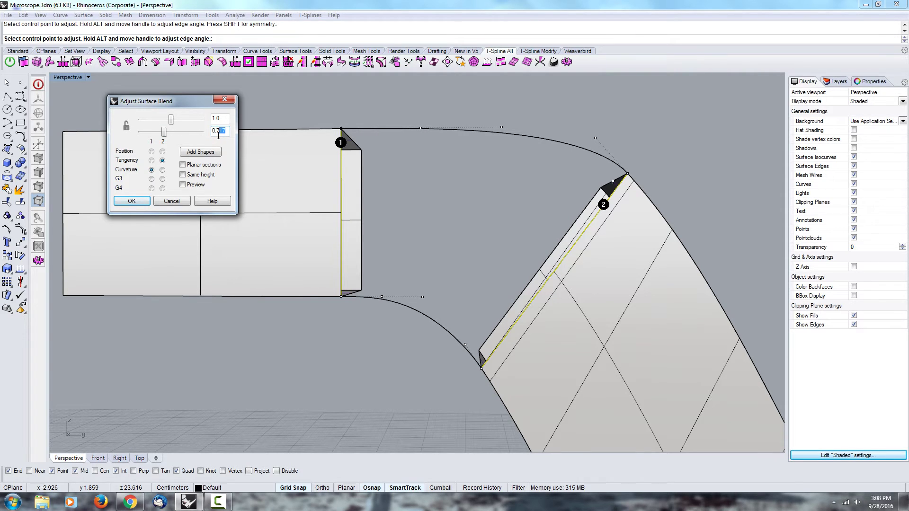
text(75)
right_drag(475, 179, 481, 191)
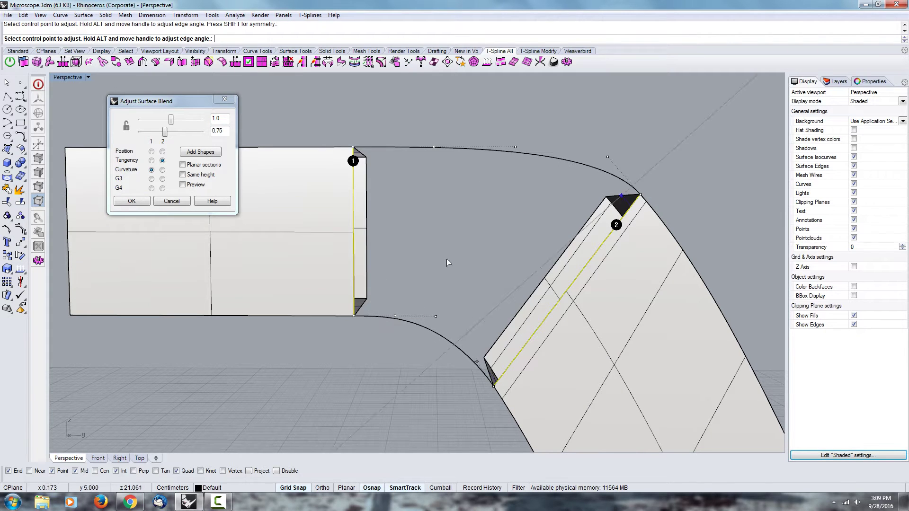
right_drag(446, 264, 429, 279)
Compare Tangency and Curvature combinations on both blend edges, returning to Curvature at the head and Tangency at the arm
click(225, 118)
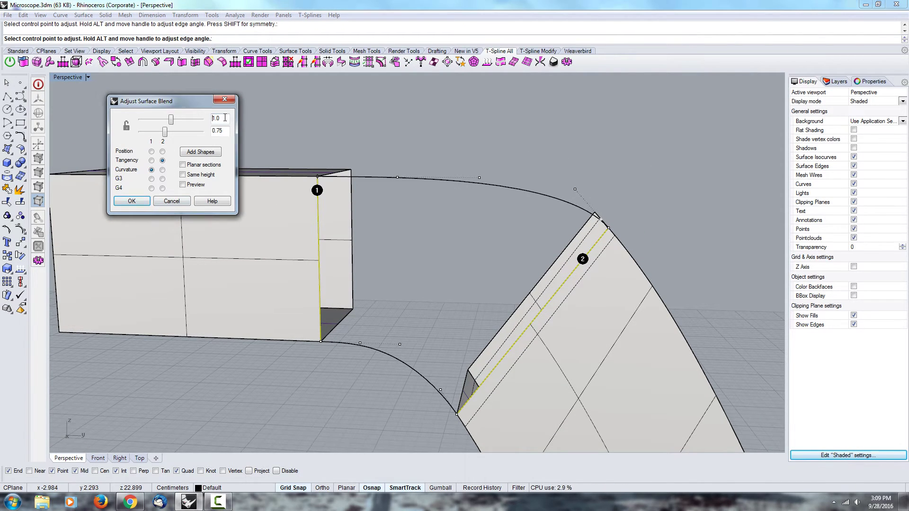
click(224, 133)
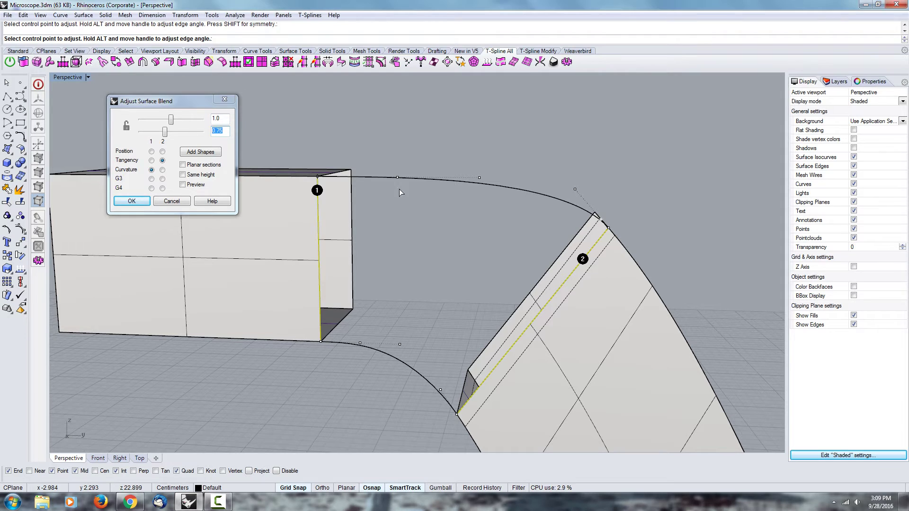
click(152, 161)
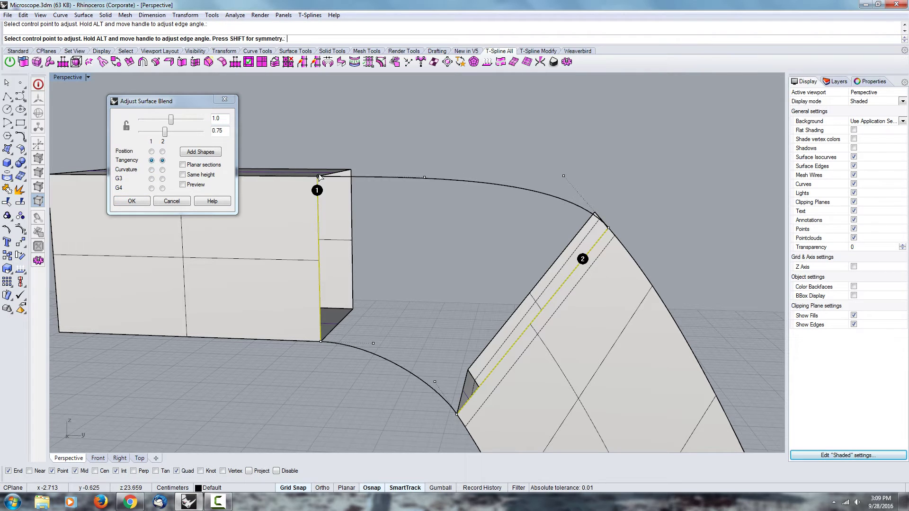
right_drag(381, 193, 406, 170)
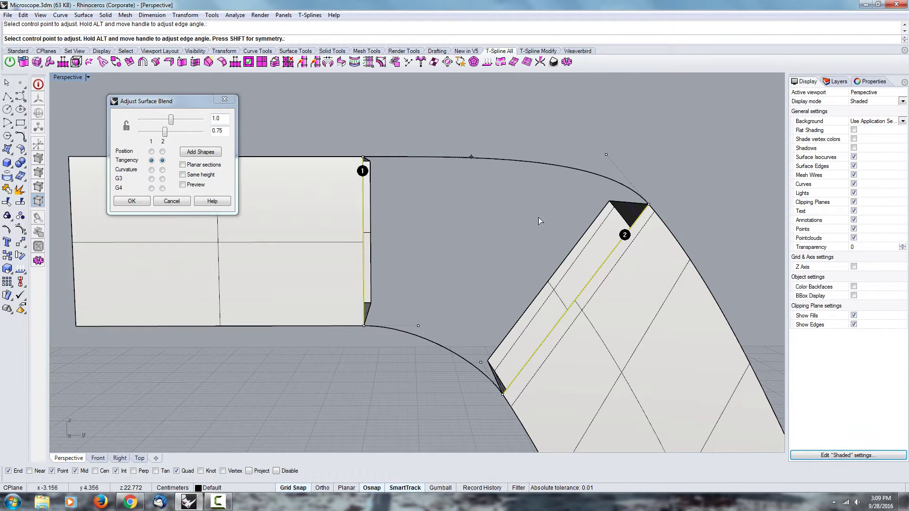
right_drag(505, 212, 517, 226)
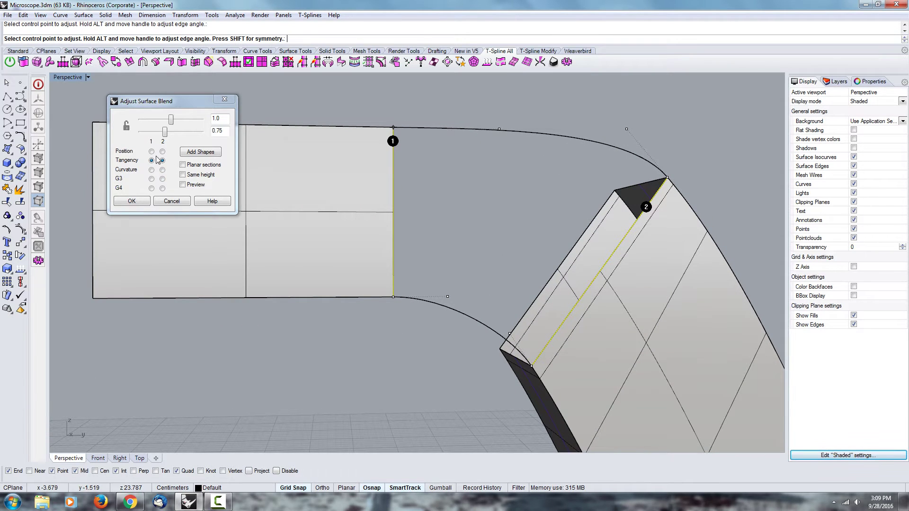
click(162, 170)
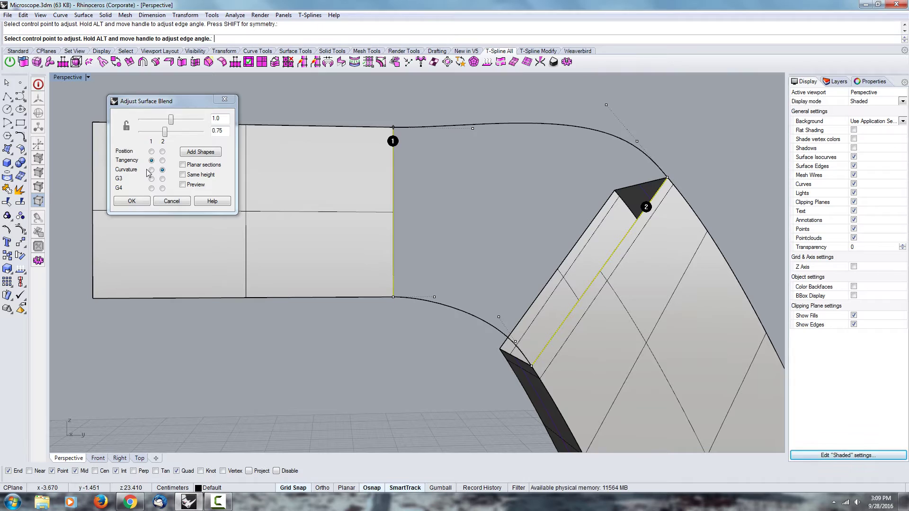
click(151, 169)
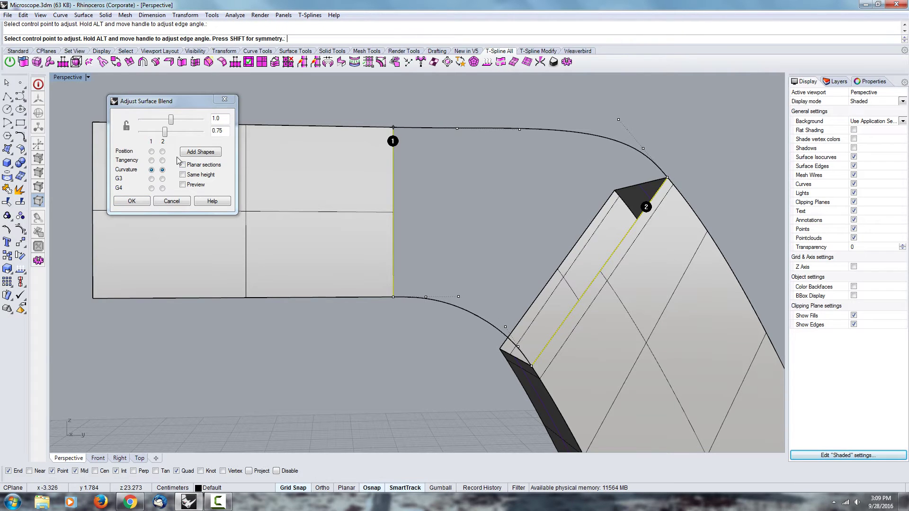
click(162, 160)
right_drag(620, 149, 568, 184)
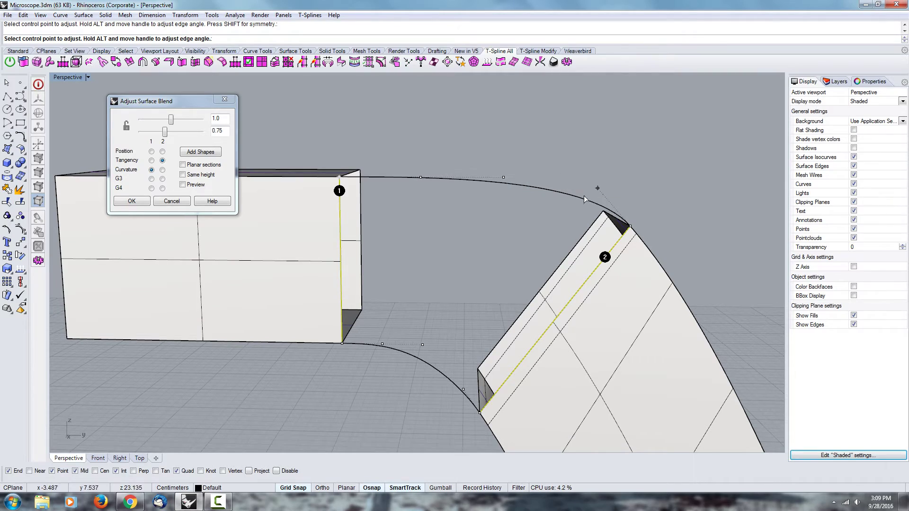
Accept the side blend surface and examine it from the opposite side of the head and arm
click(132, 201)
right_drag(529, 231, 300, 197)
click(465, 243)
scroll(278, 170, up, 5)
click(142, 137)
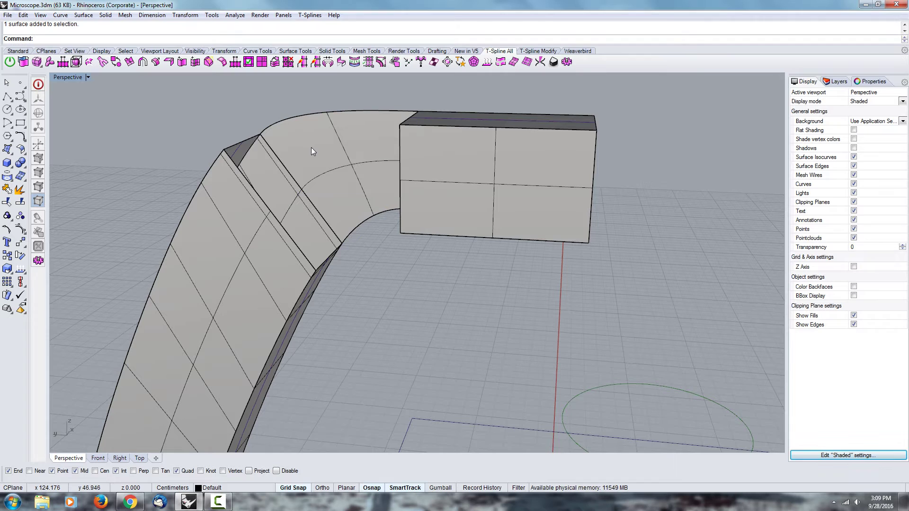
Start a surface blend from the arm's upper outer end edge to the head box's top rear edge
right_drag(275, 137, 260, 126)
right_click(192, 143)
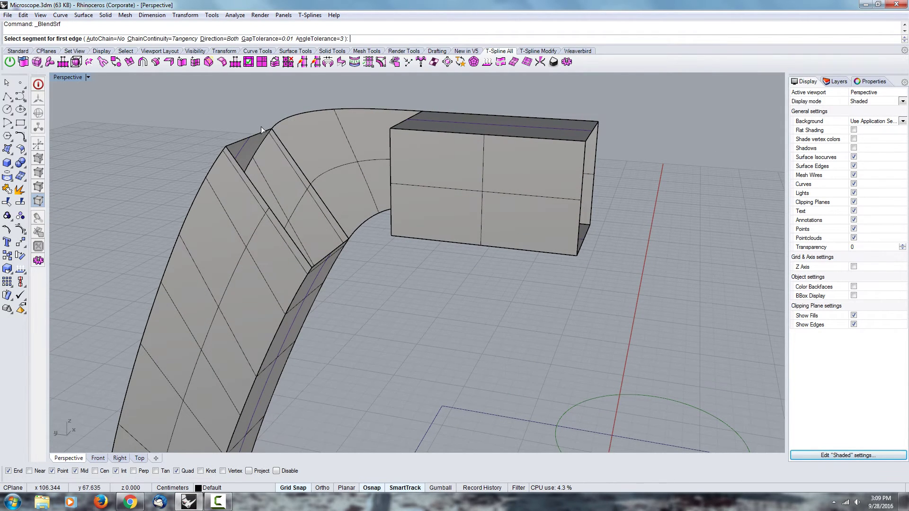
click(260, 126)
key(Return)
click(413, 115)
key(Return)
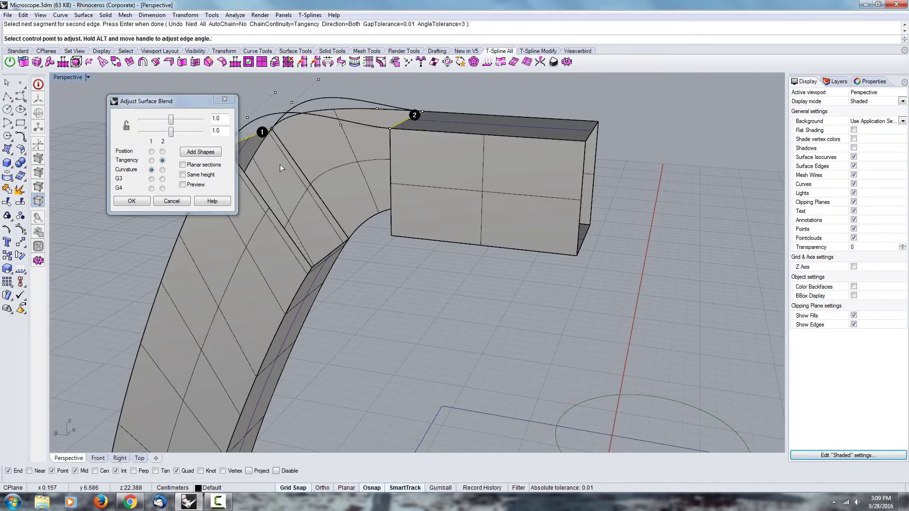
right_drag(280, 164, 486, 160)
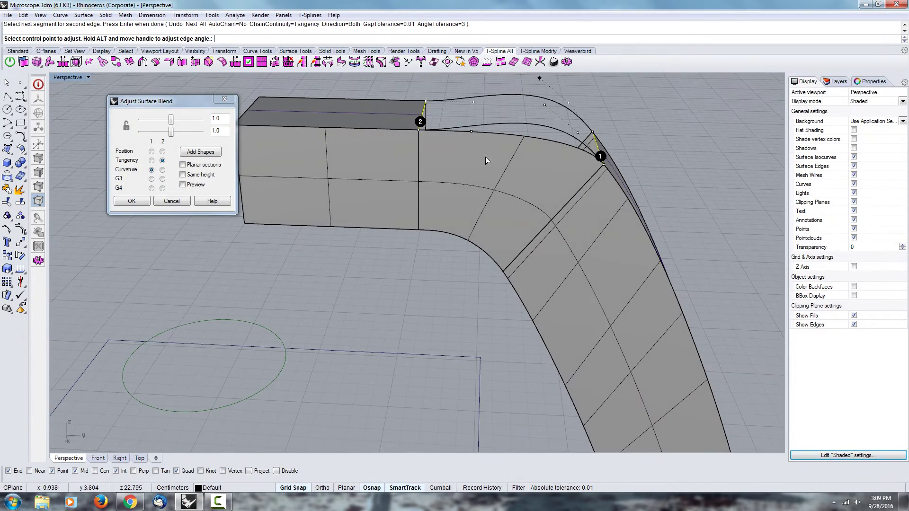
scroll(472, 223, down, 4)
scroll(546, 112, up, 6)
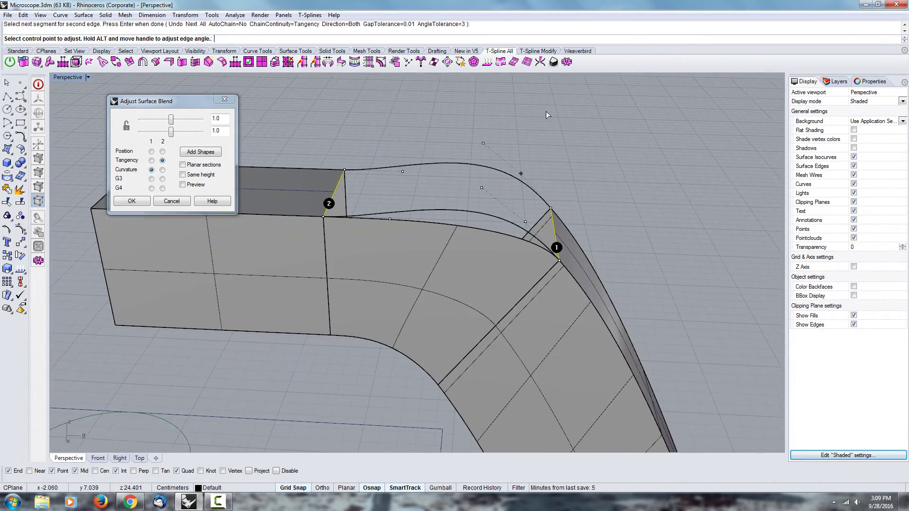
Set the top blend's bulge at the head edge to 0.75
click(222, 130)
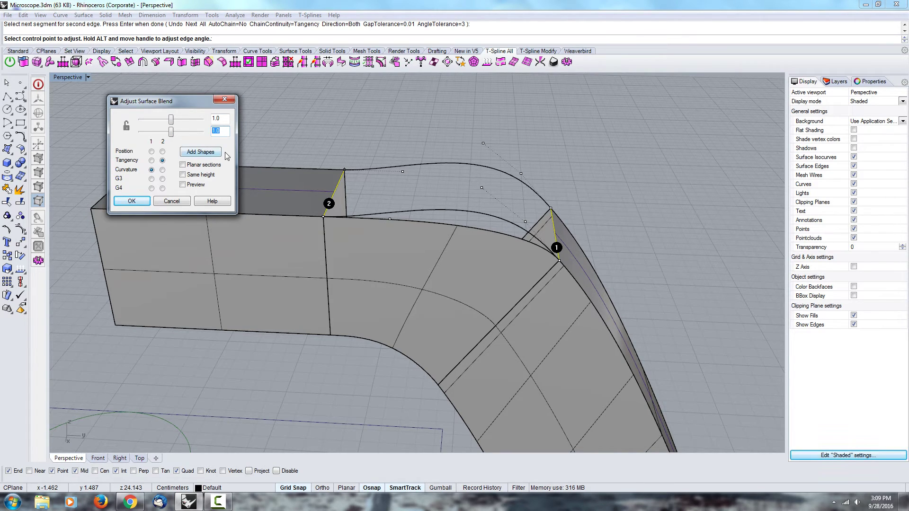
text(0.75)
key(Return)
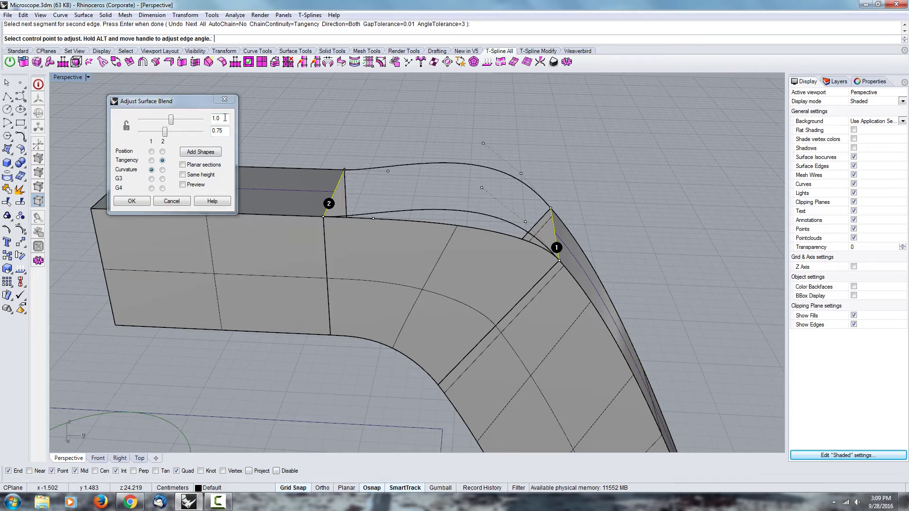
click(223, 118)
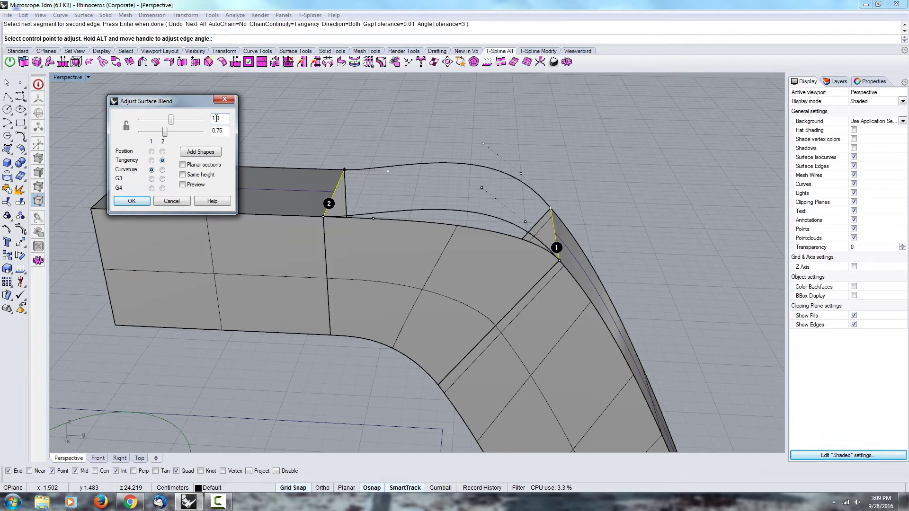
Give the top blend Tangency continuity at the arm edge and Curvature at the head edge, and accept it
click(162, 171)
click(152, 161)
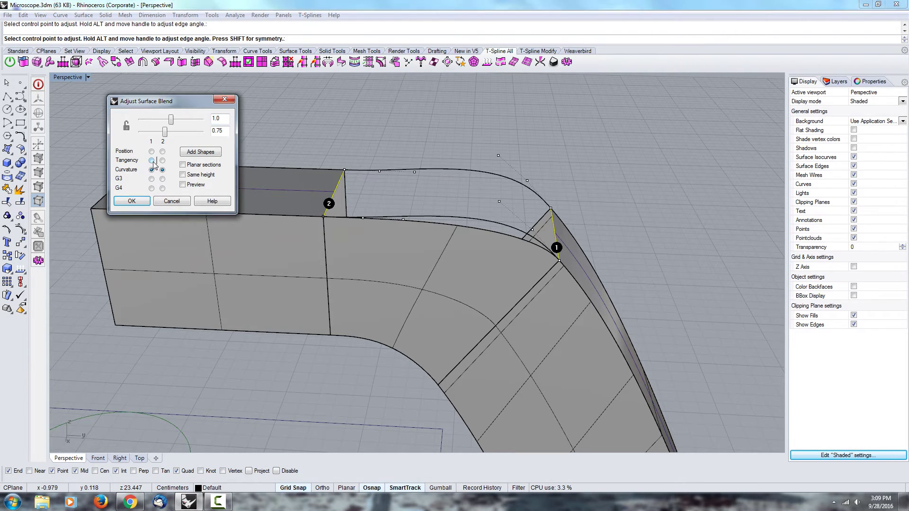
right_drag(488, 244, 475, 217)
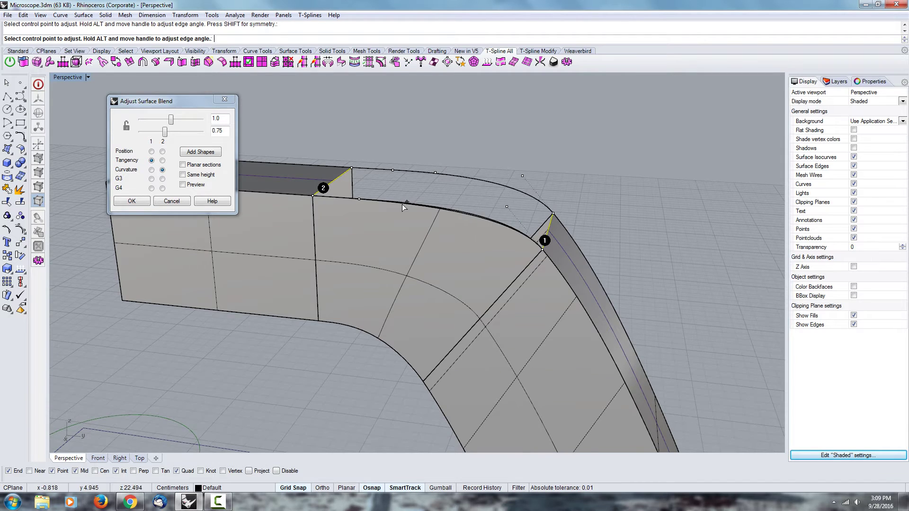
scroll(402, 203, up, 3)
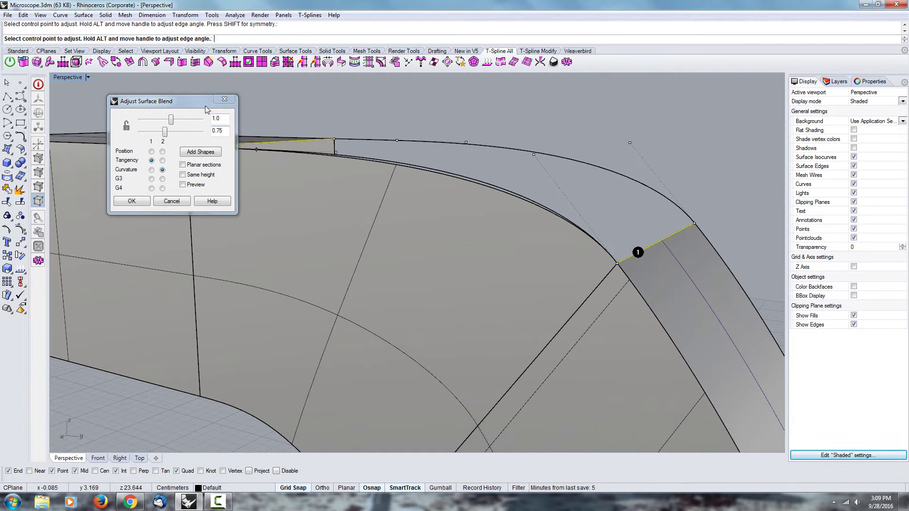
click(228, 118)
scroll(457, 170, down, 4)
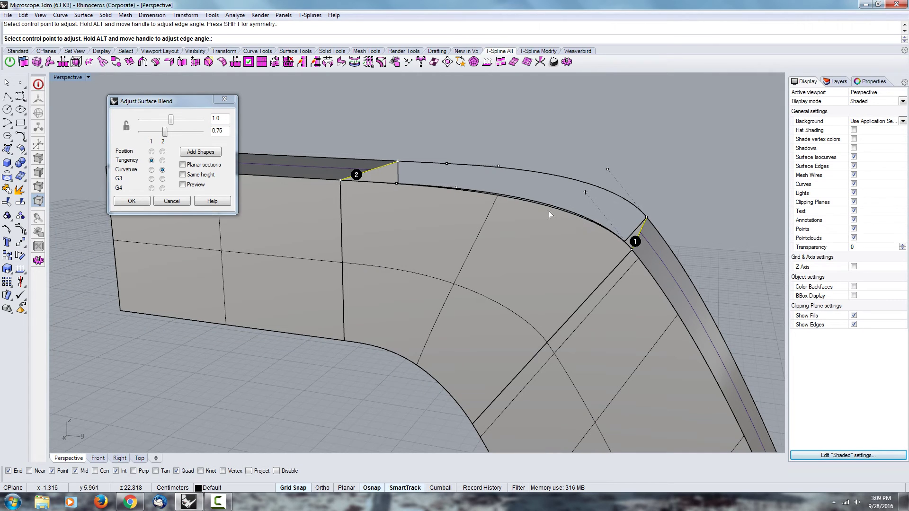
click(141, 200)
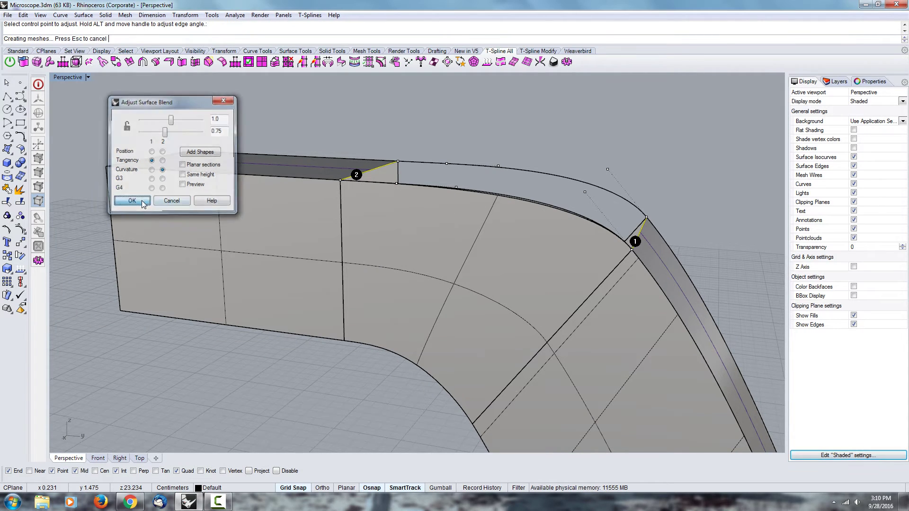
Delete the side blend surface and start a new surface blend from the head's vertical side edge to the arm's side end edge
click(472, 249)
key(Delete)
right_drag(473, 248, 494, 271)
right_click(487, 277)
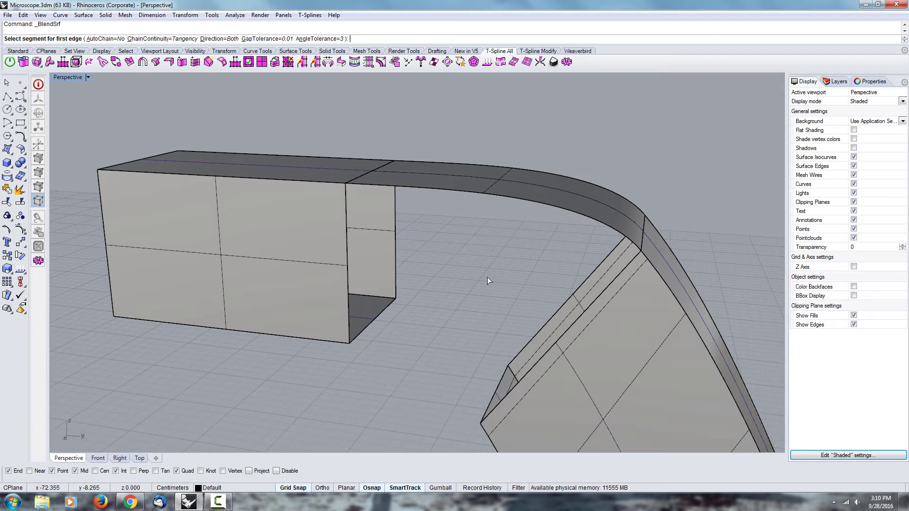
click(345, 225)
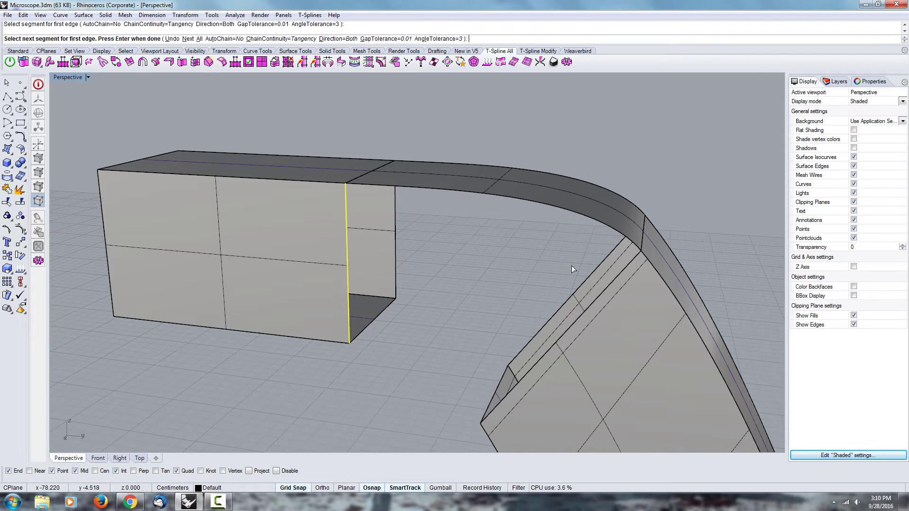
key(Return)
click(631, 266)
key(Return)
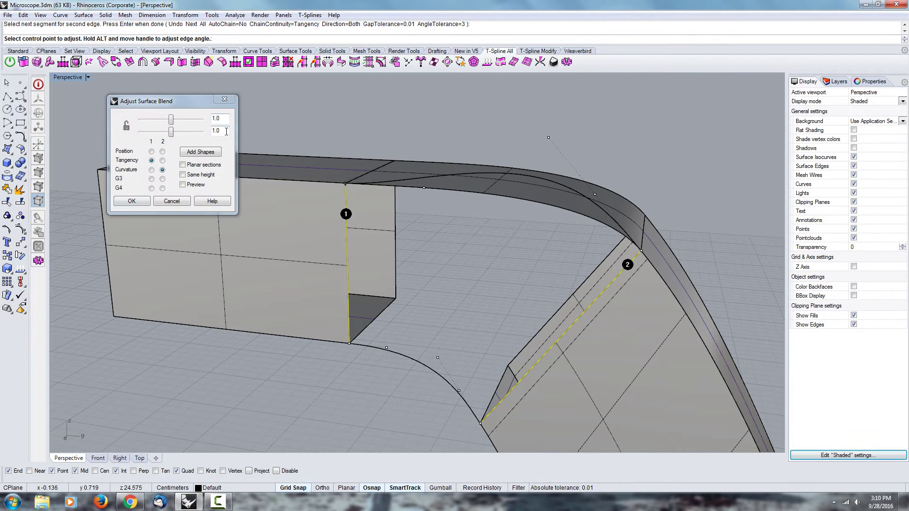
Give the side blend a bulge of 0.75 and Tangency at the arm edge, with Curvature at the head edge, and accept it
double_click(226, 131)
text(.75)
drag(221, 132, 148, 129)
text(.75)
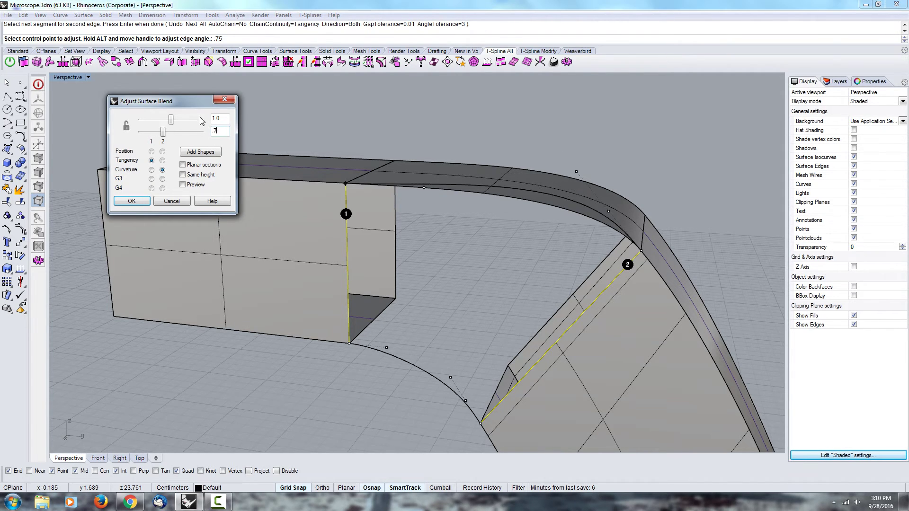
click(152, 169)
click(162, 160)
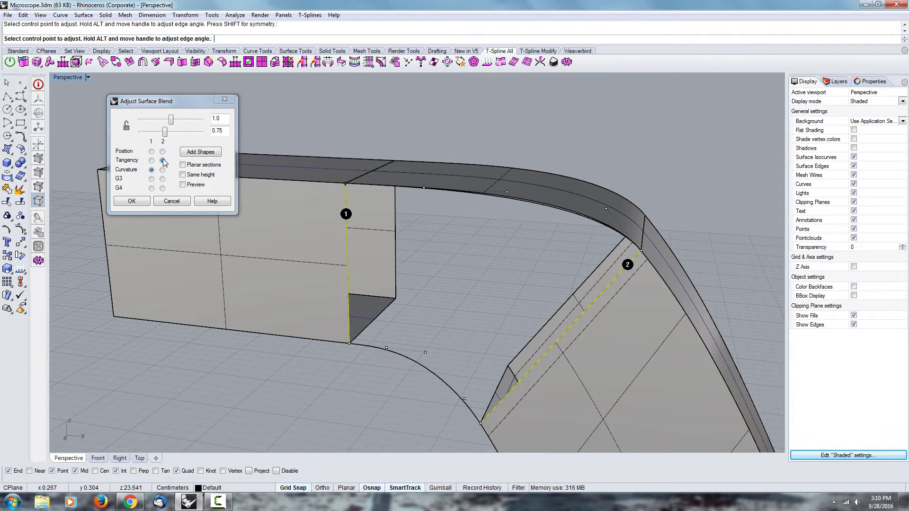
click(132, 201)
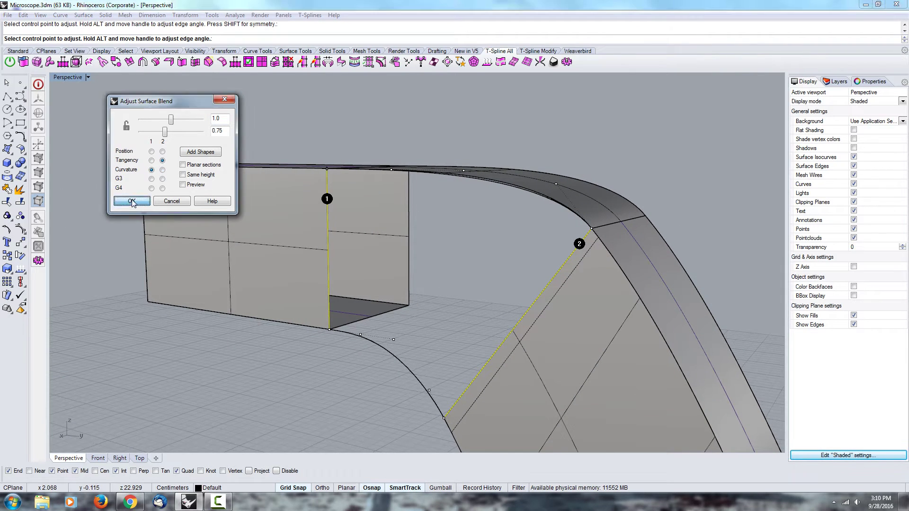
right_drag(363, 227, 559, 244)
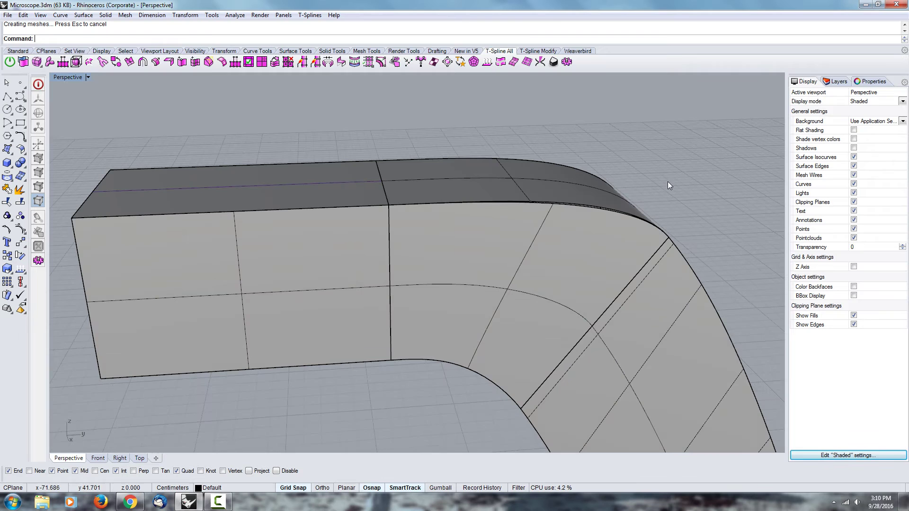
right_drag(647, 183, 532, 311)
Delete the side blend surface between the head box and the arm
click(531, 313)
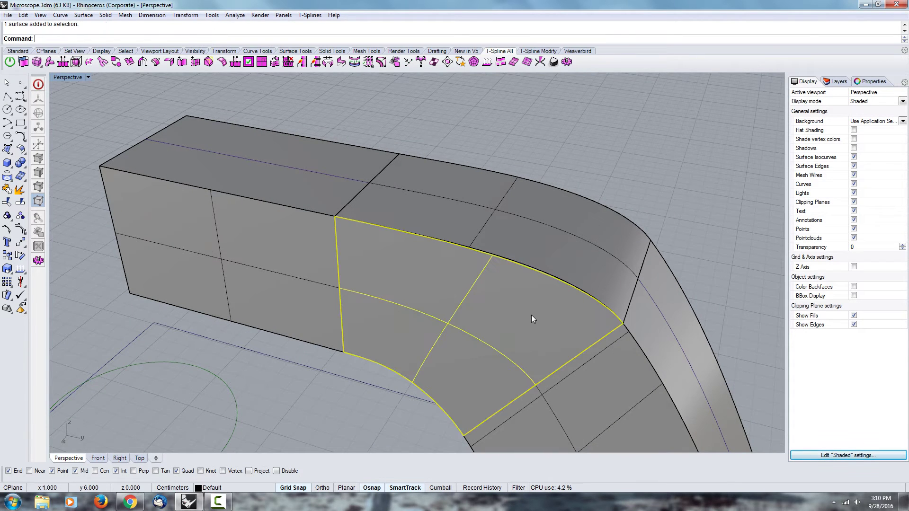
key(Delete)
right_drag(564, 285, 579, 198)
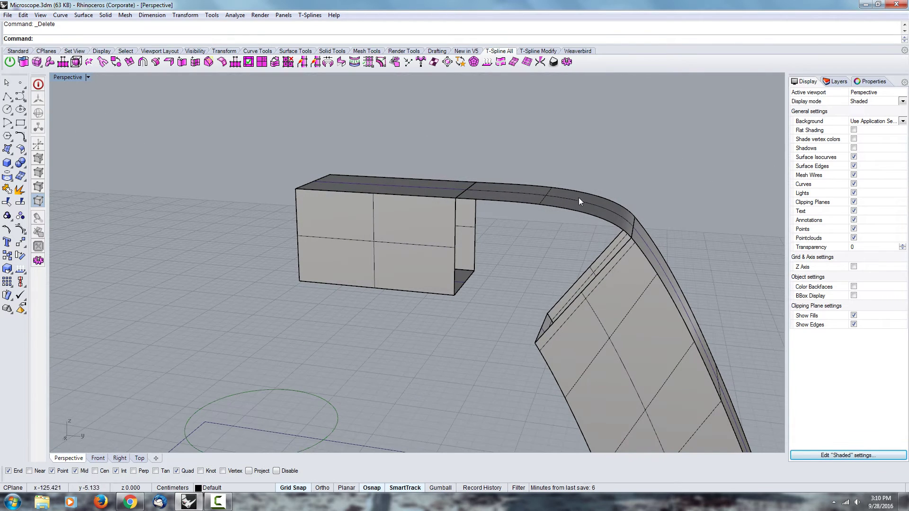
click(578, 205)
right_drag(560, 243, 490, 266)
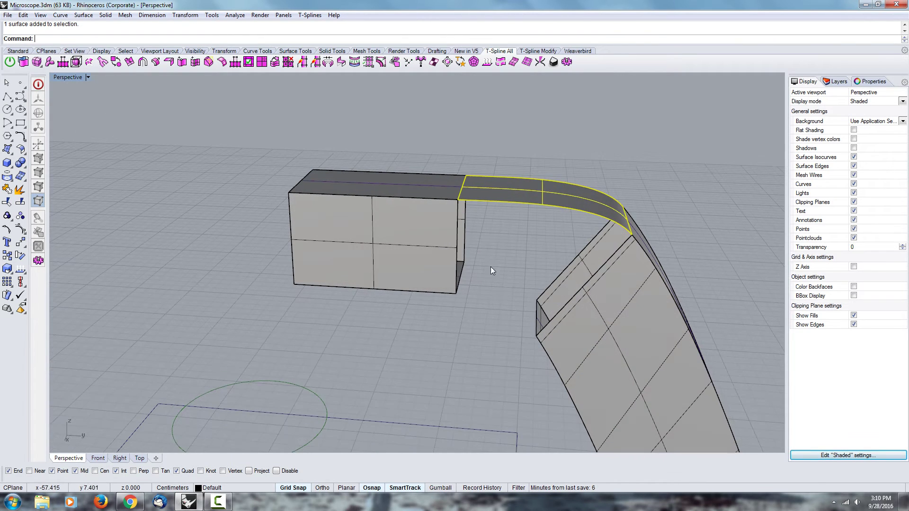
click(463, 356)
Start a surface blend from the head box's bottom rear edge to the arm's inner upper end edge
text(Bl)
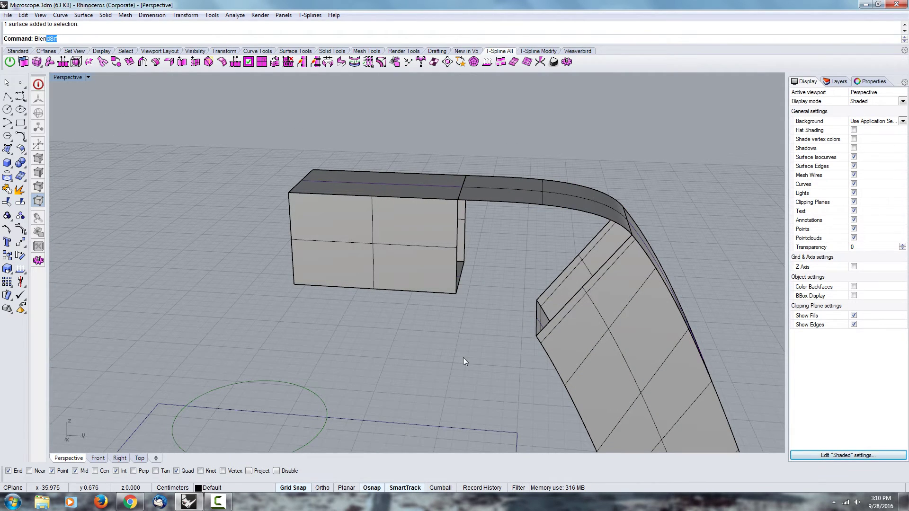
text(en)
key(Return)
right_drag(468, 361, 480, 281)
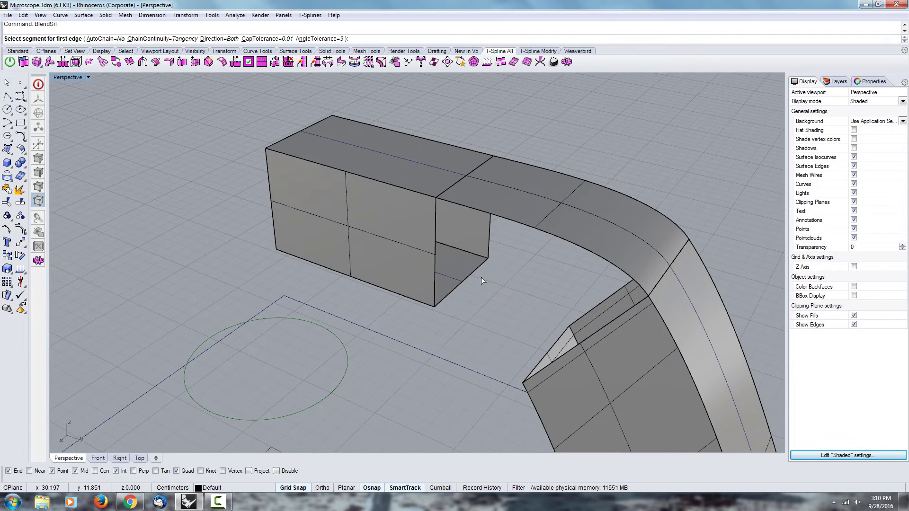
click(481, 267)
key(Return)
click(561, 330)
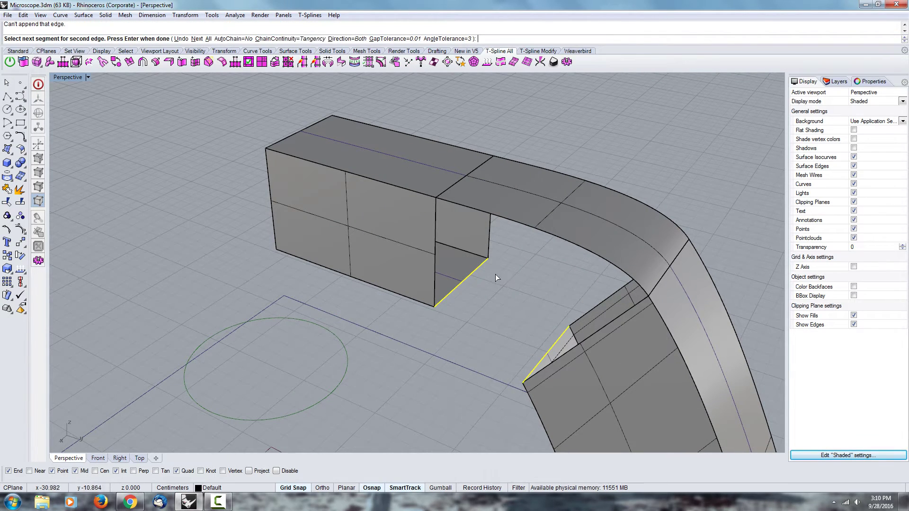
key(Return)
Give the underside blend Tangency continuity at both the head and arm edges, and accept it
right_drag(597, 333, 517, 293)
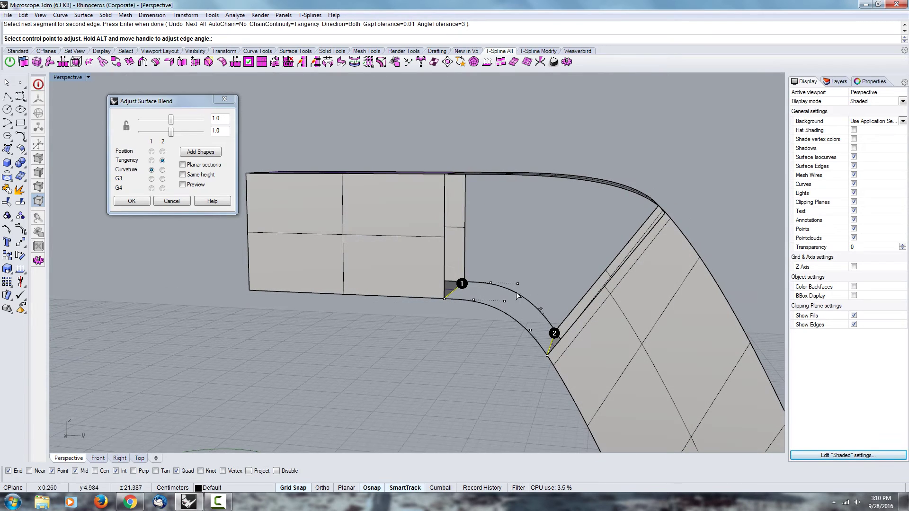
click(151, 161)
click(132, 201)
right_drag(575, 360, 489, 305)
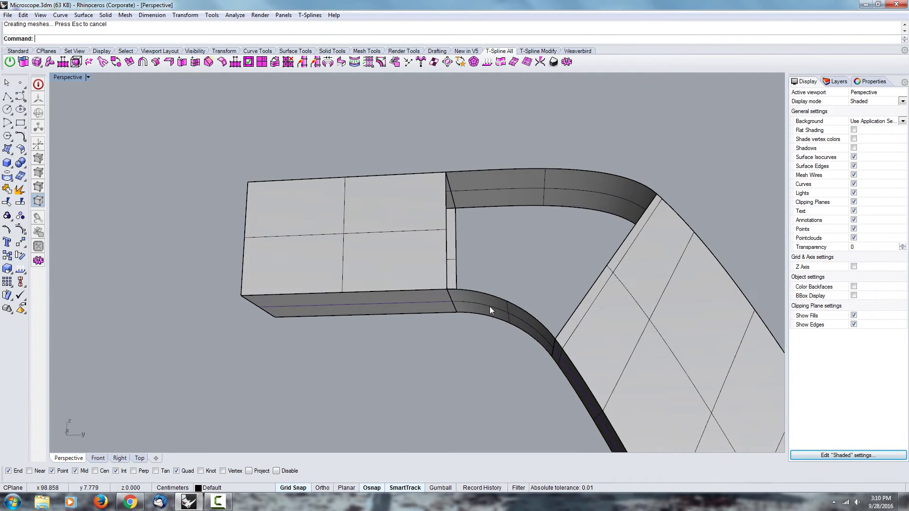
Loft a Normal-style side surface between the side edges of the top and underside blends, without simplifying the curves
right_drag(555, 268, 503, 204)
click(503, 205)
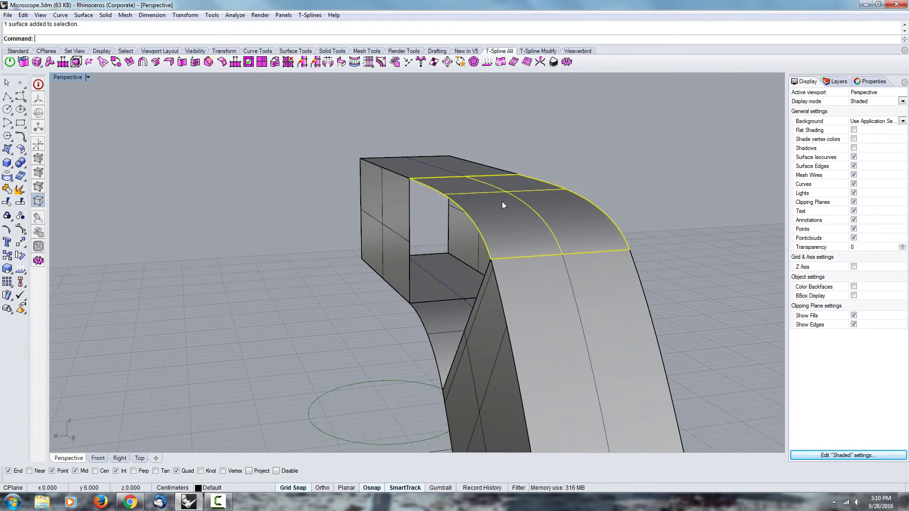
click(453, 324)
right_drag(450, 324, 572, 256)
key(Escape)
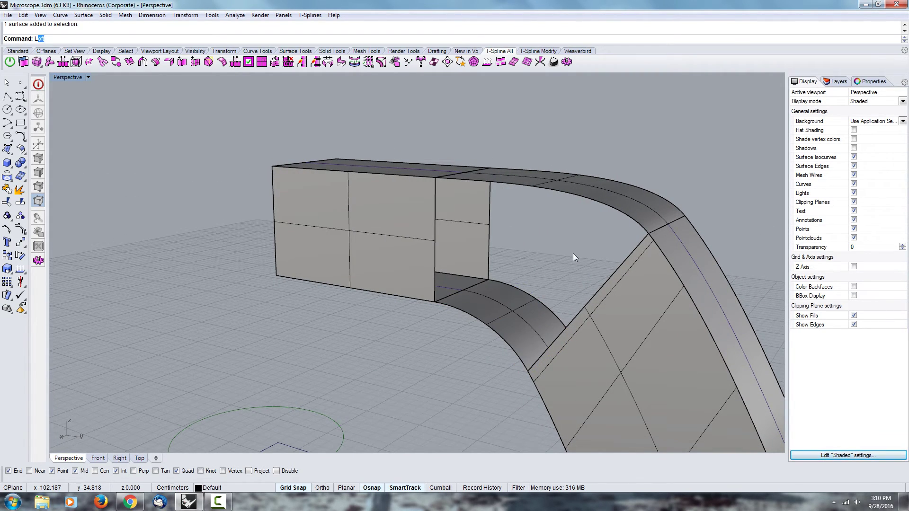
text(oft)
key(Return)
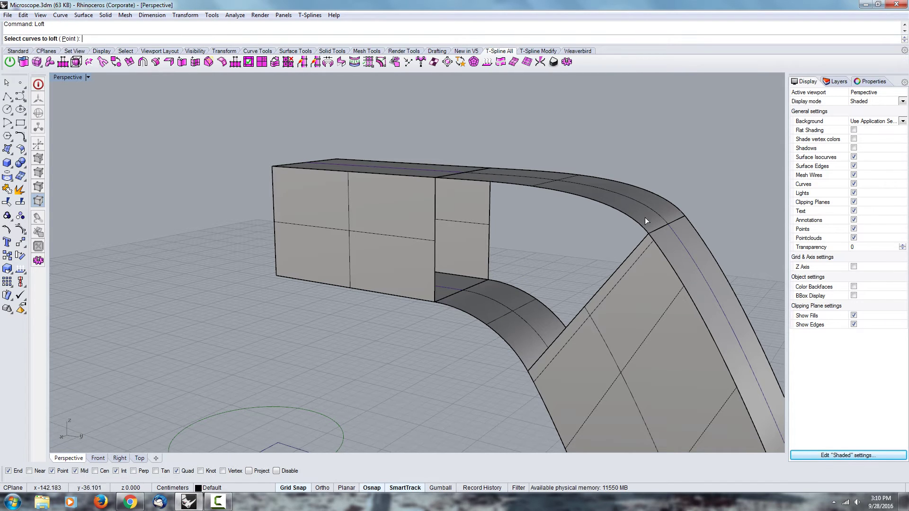
click(635, 222)
click(519, 354)
key(Return)
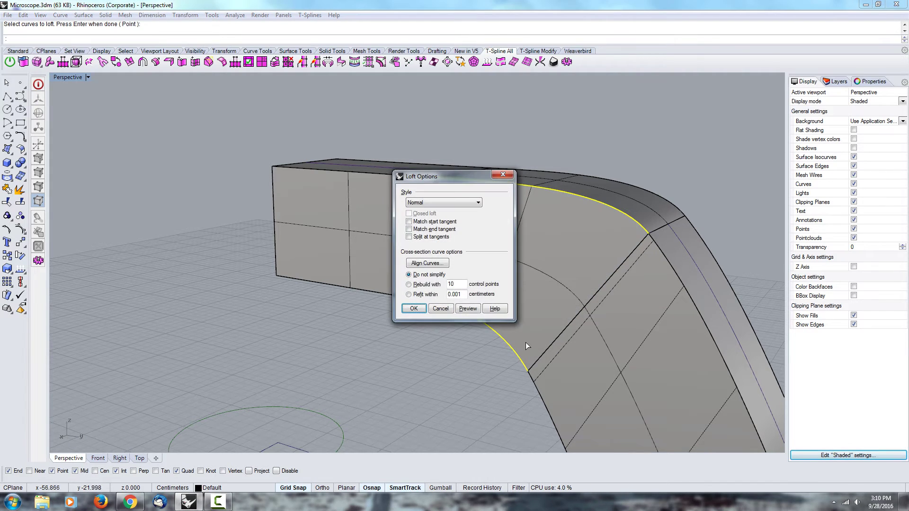
key(Return)
right_drag(488, 337, 473, 358)
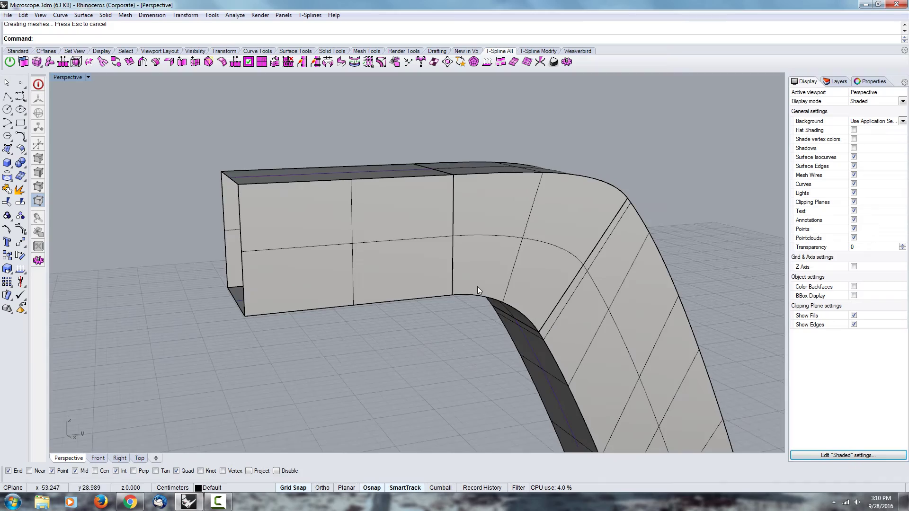
Loft the matching surface on the opposite side of the head-to-arm bend between the top and underside blend edges
scroll(497, 246, down, 8)
right_drag(505, 242, 728, 270)
scroll(329, 234, up, 6)
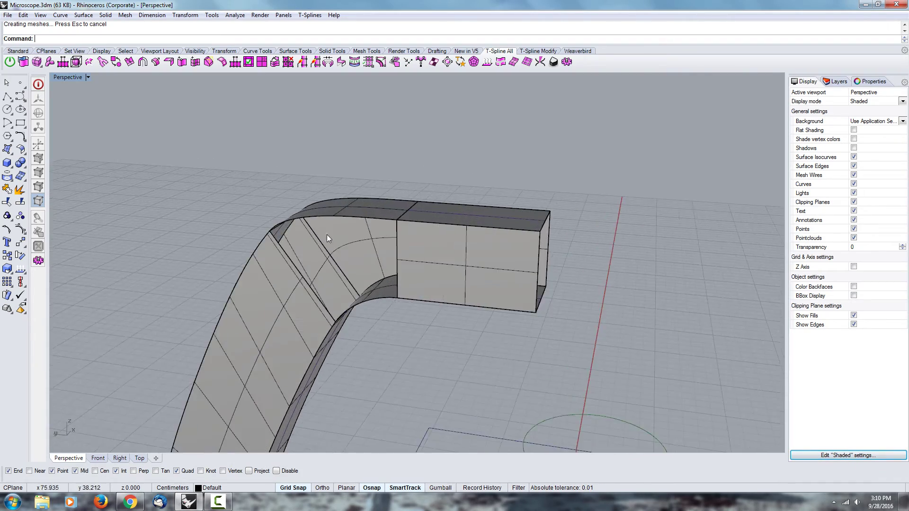
right_drag(327, 235, 384, 246)
right_click(384, 245)
click(384, 233)
click(387, 306)
right_click(387, 306)
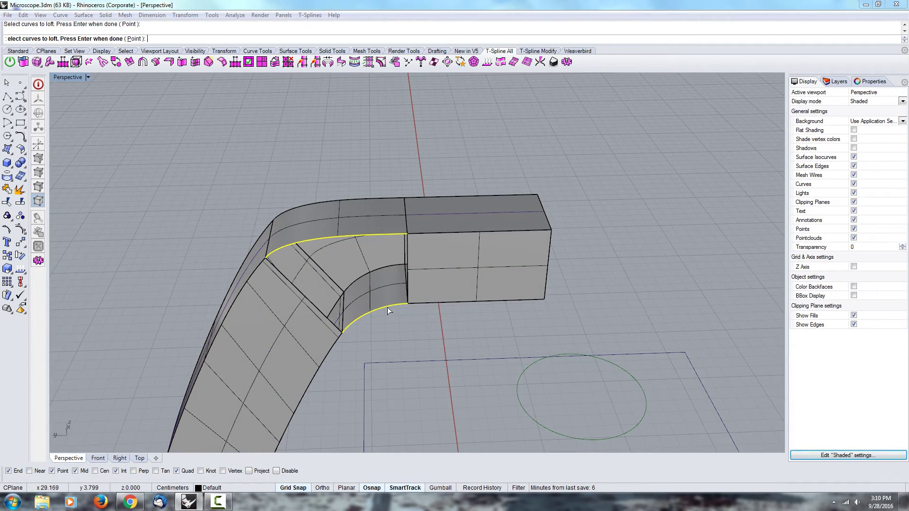
key(Return)
key(Return)
scroll(501, 255, down, 8)
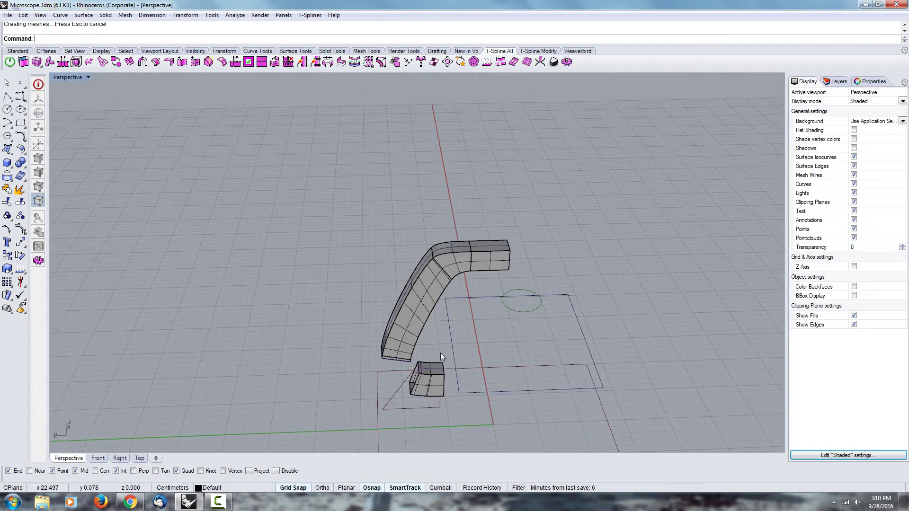
scroll(435, 346, up, 7)
right_drag(335, 402, 399, 323)
scroll(504, 271, down, 5)
scroll(474, 383, up, 5)
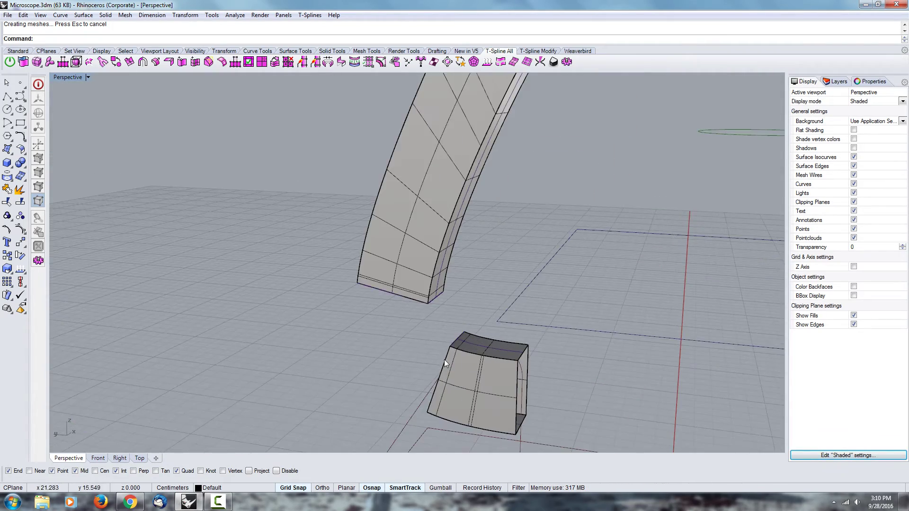
key(Return)
click(410, 286)
click(367, 340)
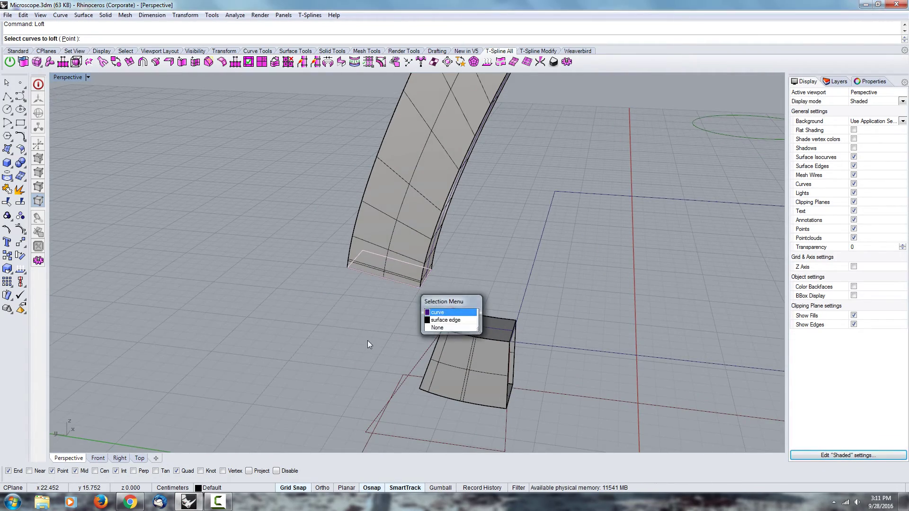
scroll(418, 314, up, 3)
right_drag(418, 314, 391, 306)
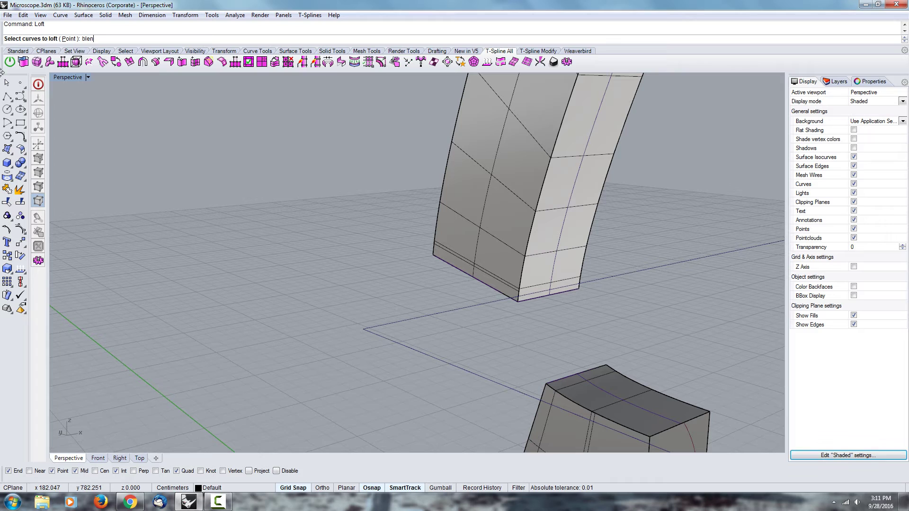
key(BackSpace)
key(BackSpace)
key(BackSpace)
key(BackSpace)
key(Escape)
Create a surface blend from the arm's inner lower end edge to the bracket's top rear edge with Tangency at both ends
text(b)
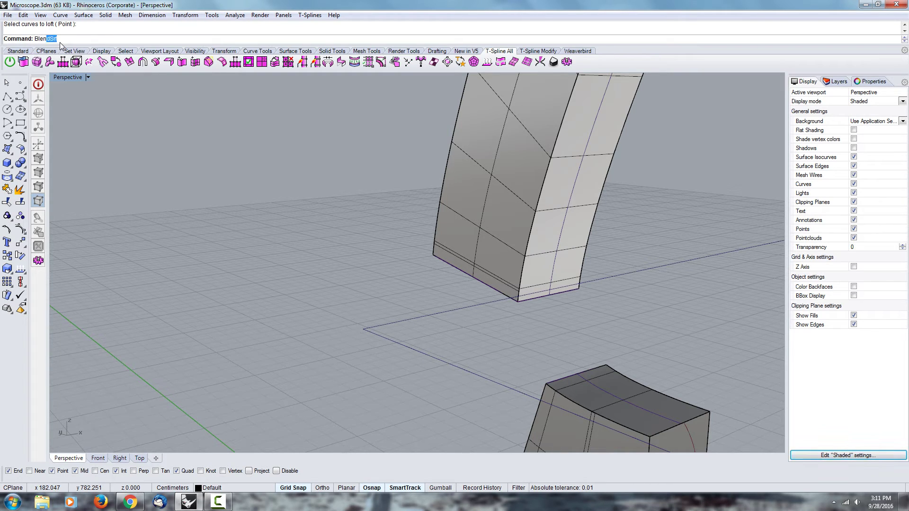
key(Return)
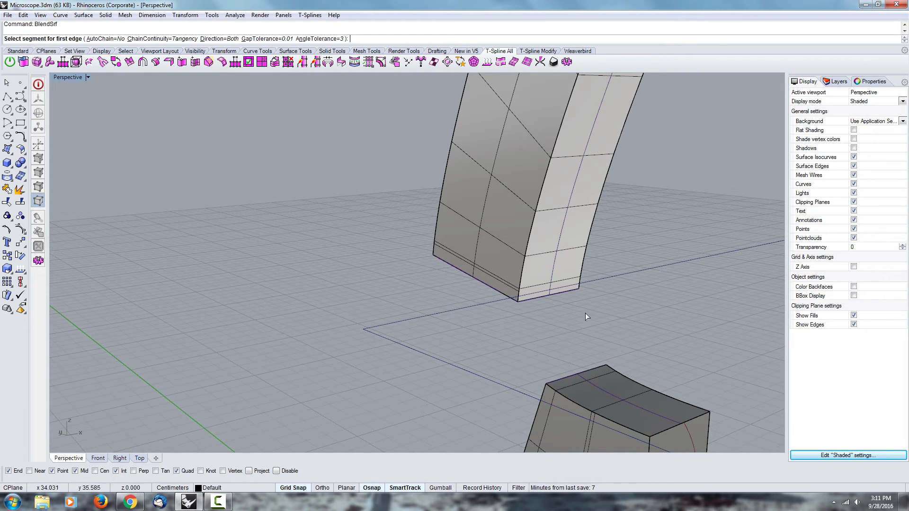
click(536, 301)
key(Return)
click(565, 376)
key(Return)
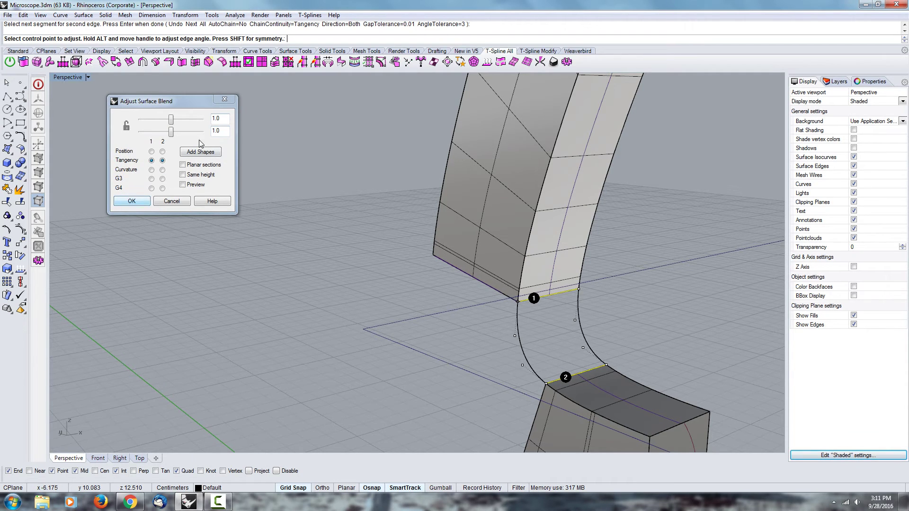
click(218, 118)
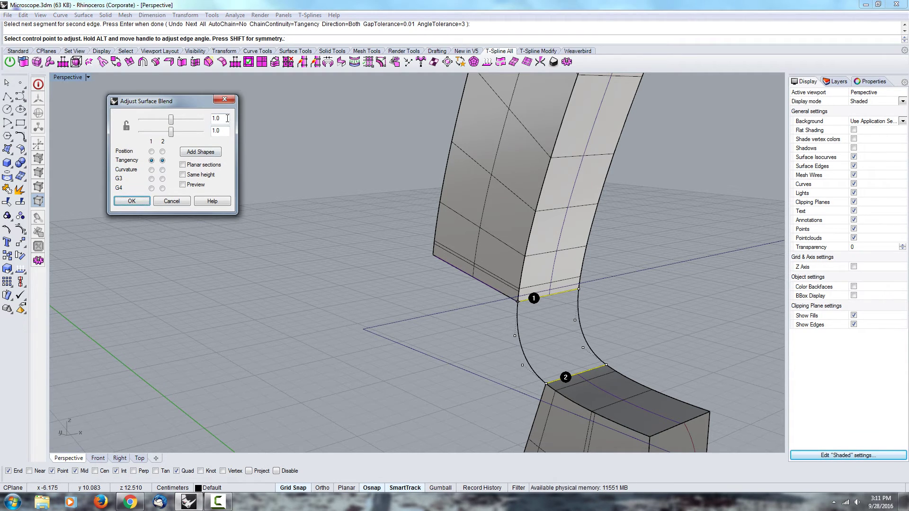
click(131, 202)
right_drag(142, 208, 286, 226)
Start a surface blend from the arm's outer lower end edge to the bracket's bottom rear edge
key(Return)
click(271, 182)
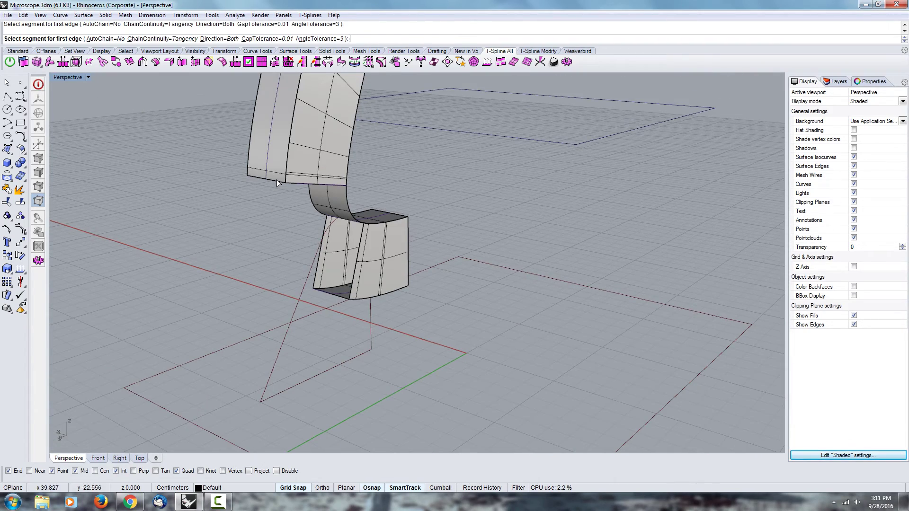
key(Return)
click(341, 297)
key(Return)
right_drag(433, 345, 358, 308)
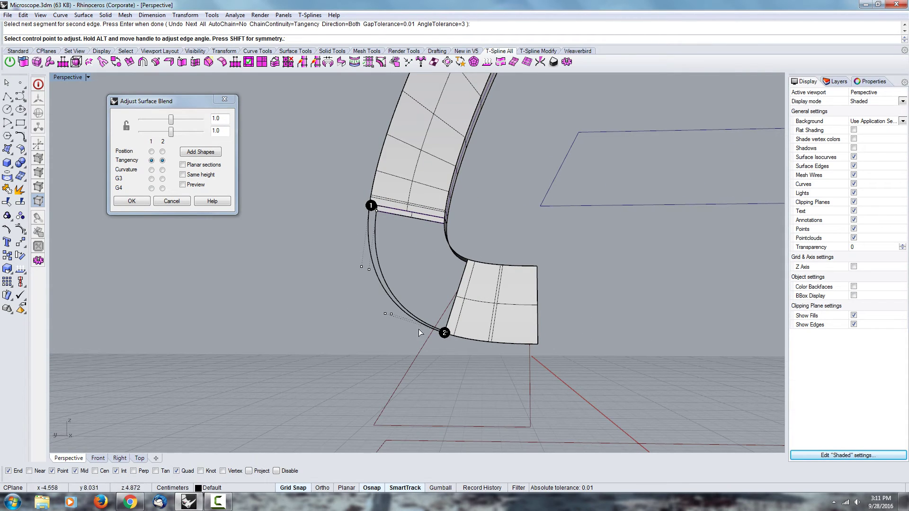
Give the outer arm-to-bracket blend Curvature continuity at both edges and accept it
click(151, 169)
right_drag(219, 215, 472, 280)
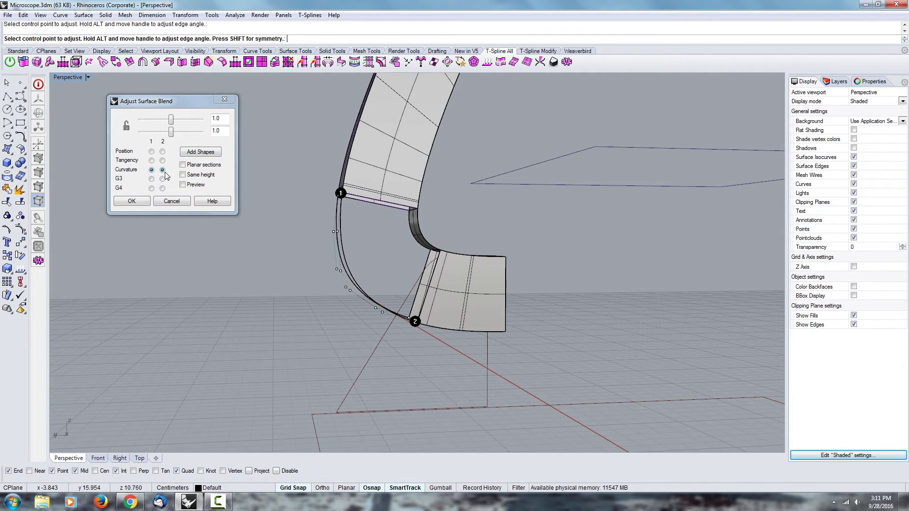
right_drag(396, 263, 413, 307)
scroll(414, 306, down, 4)
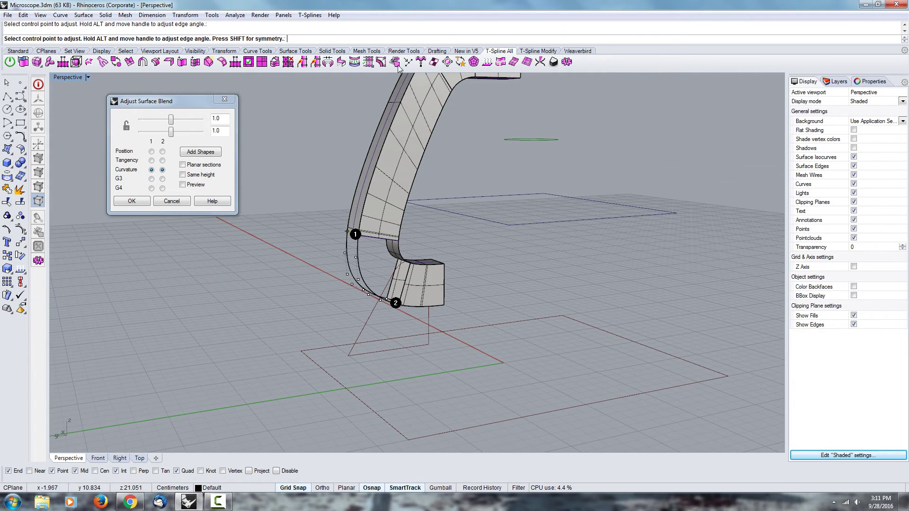
scroll(347, 285, up, 5)
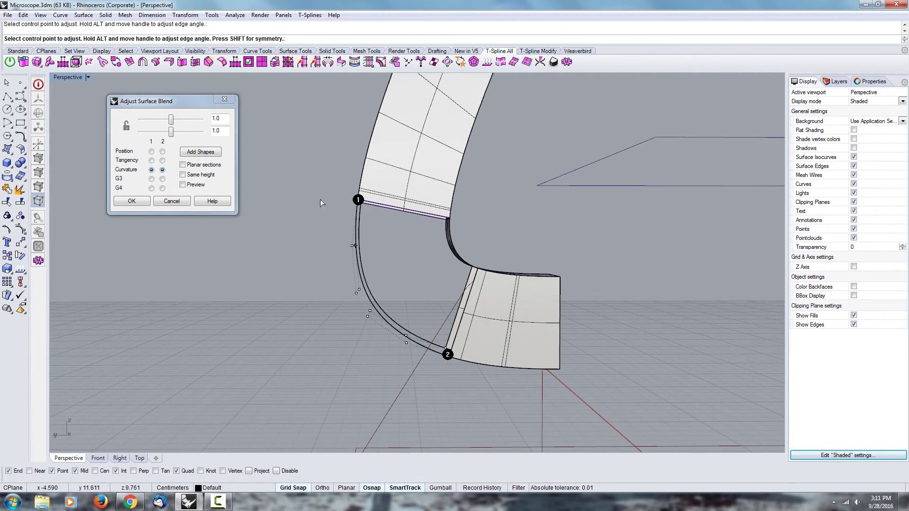
click(132, 201)
right_drag(310, 253, 523, 275)
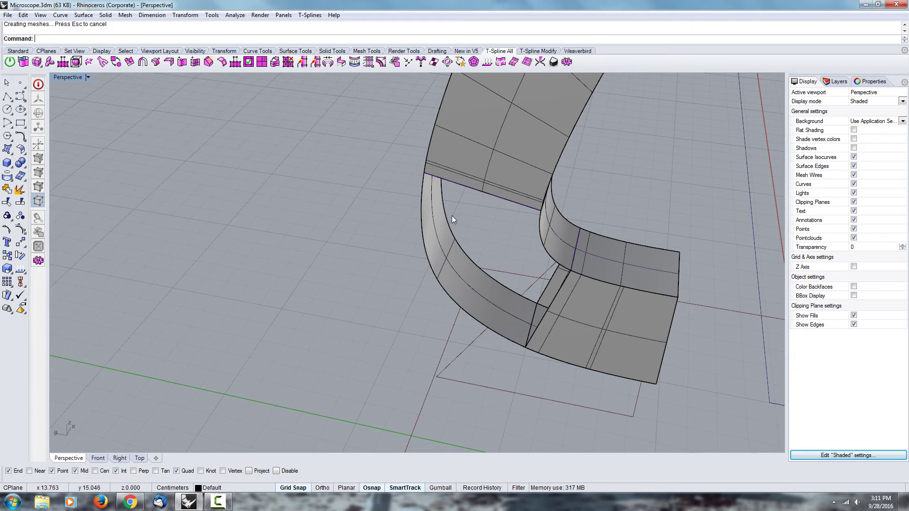
Loft a side surface between the inner and outer arm-to-bracket blend edges on one side, using Normal style without simplifying
right_drag(451, 220, 521, 292)
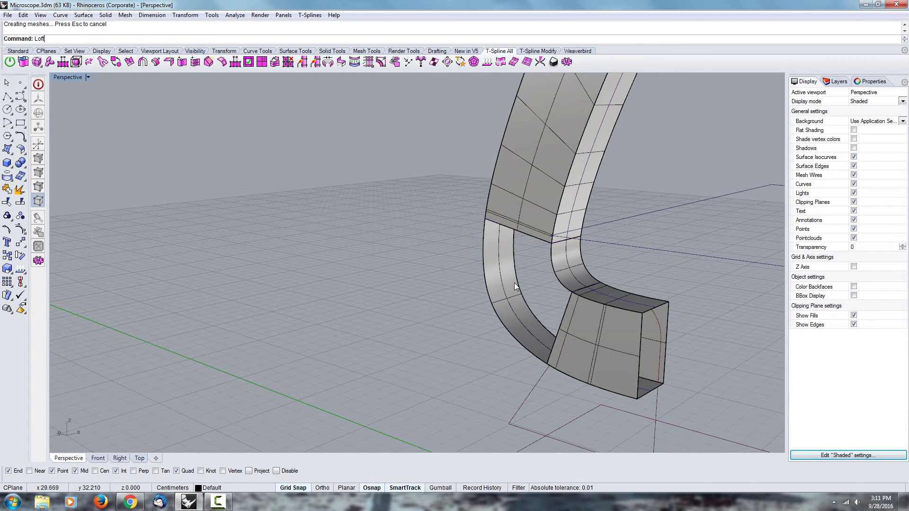
key(Return)
click(550, 255)
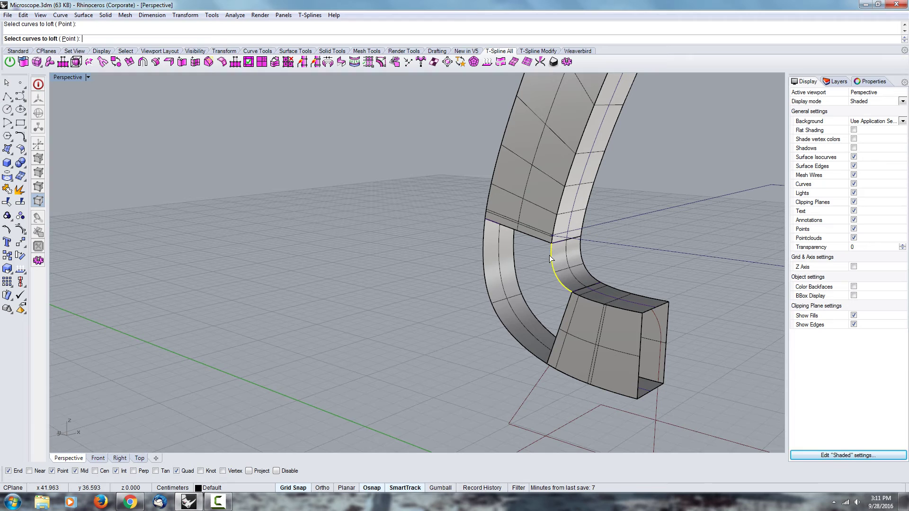
click(486, 233)
key(Return)
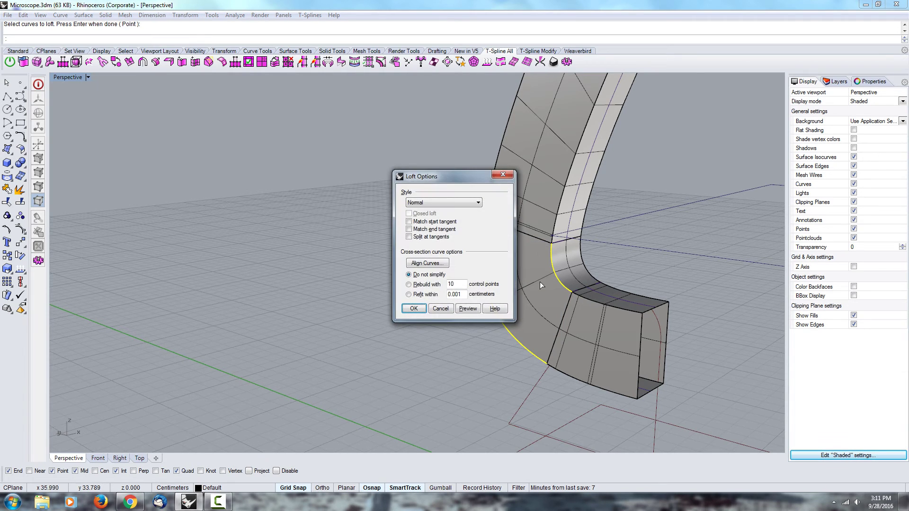
click(413, 309)
Loft the matching surface on the opposite side of the arm-to-bracket bend between the inner and outer blend edges
right_click(567, 266)
right_drag(504, 243, 489, 355)
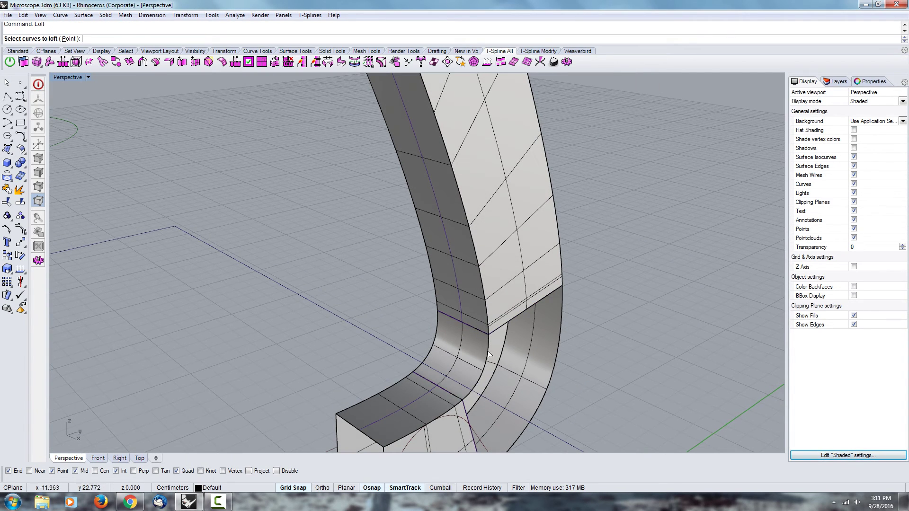
click(489, 355)
click(562, 310)
key(Return)
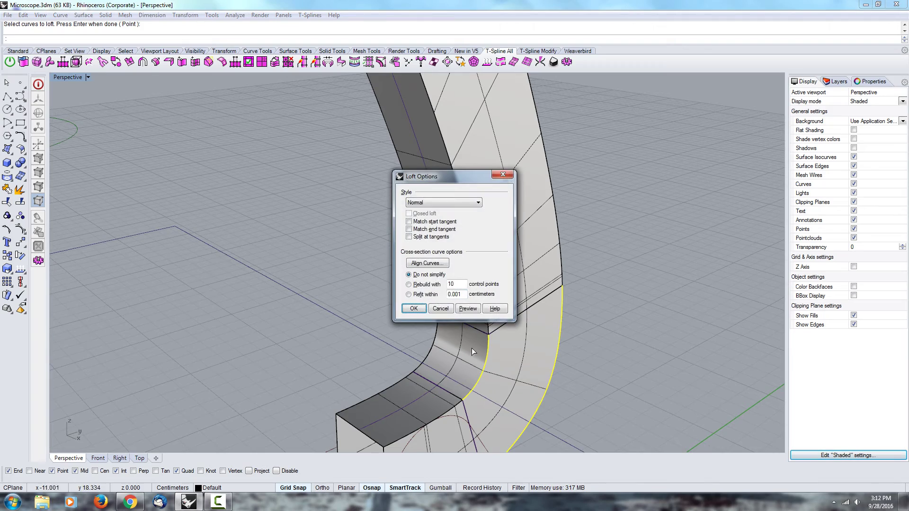
click(414, 309)
scroll(564, 295, down, 7)
right_drag(564, 294, 501, 278)
scroll(432, 319, down, 7)
scroll(421, 265, up, 7)
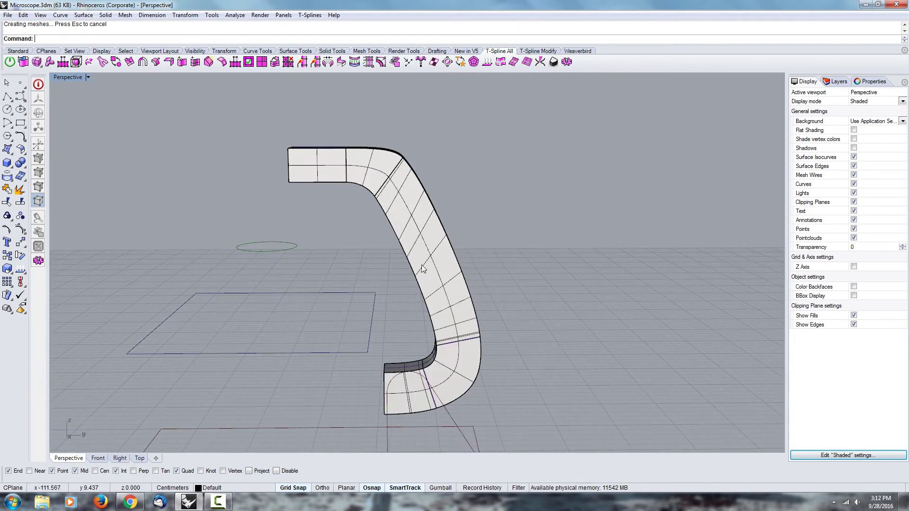
right_drag(422, 265, 435, 175)
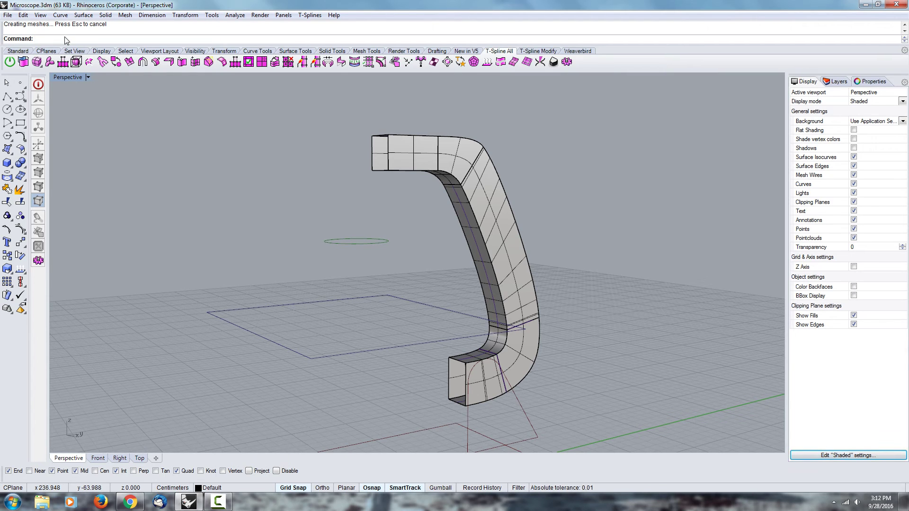
text(SelAll)
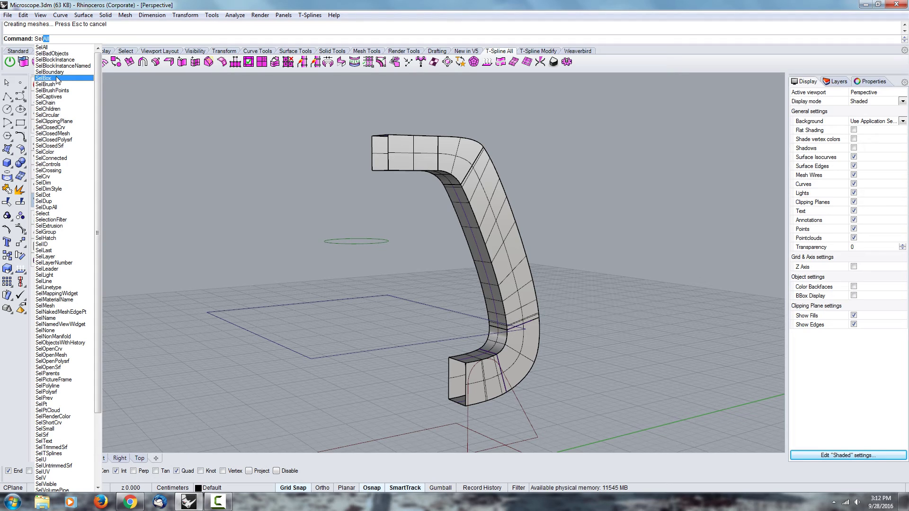
click(57, 39)
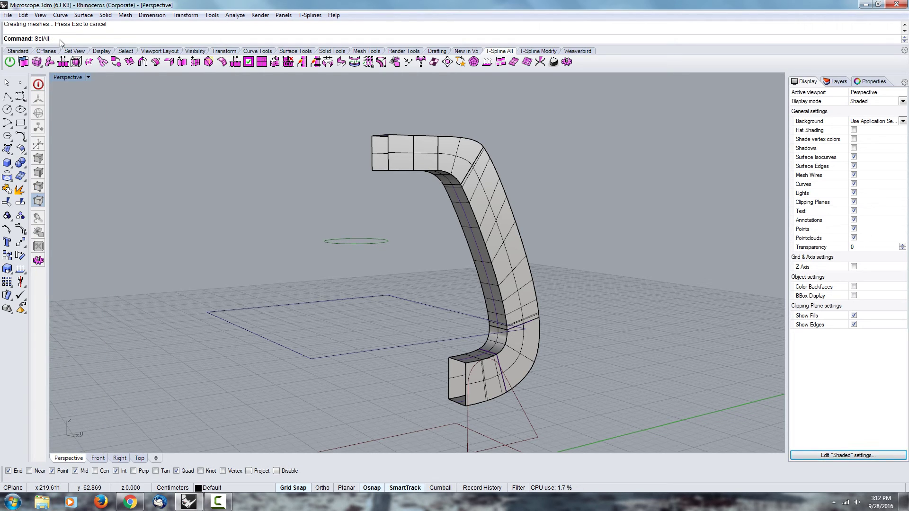
key(BackSpace)
key(BackSpace)
key(BackSpace)
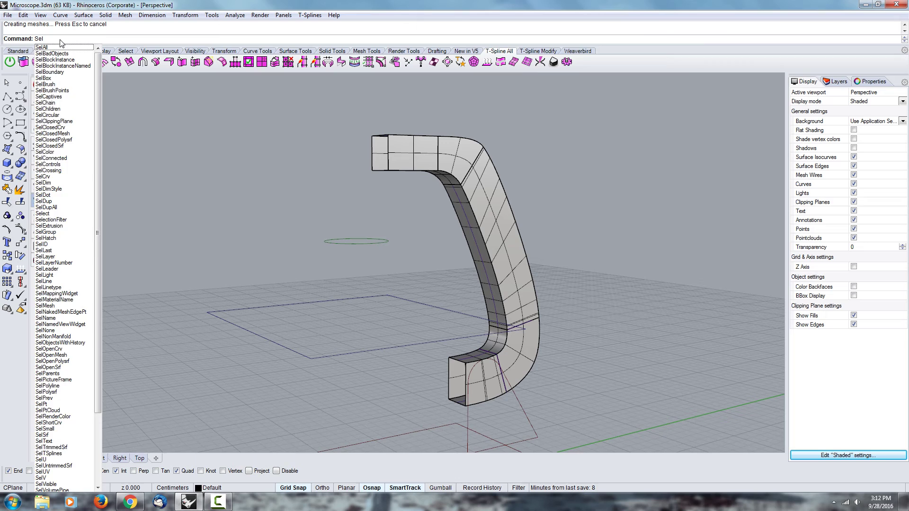
text(Crv)
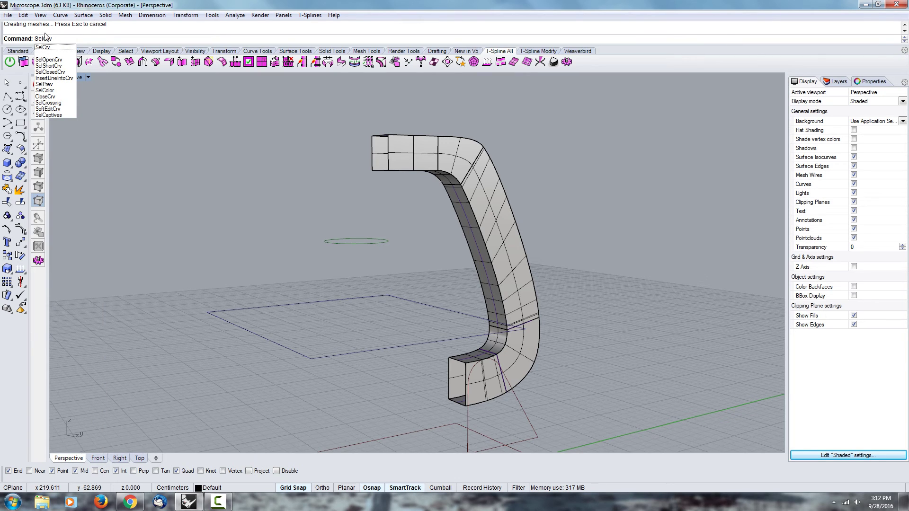
key(Return)
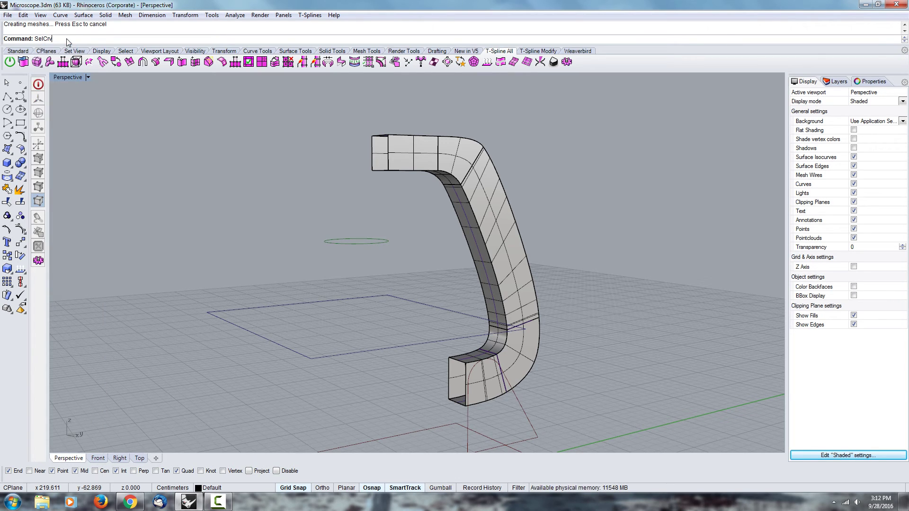
key(BackSpace)
key(BackSpace)
key(BackSpace)
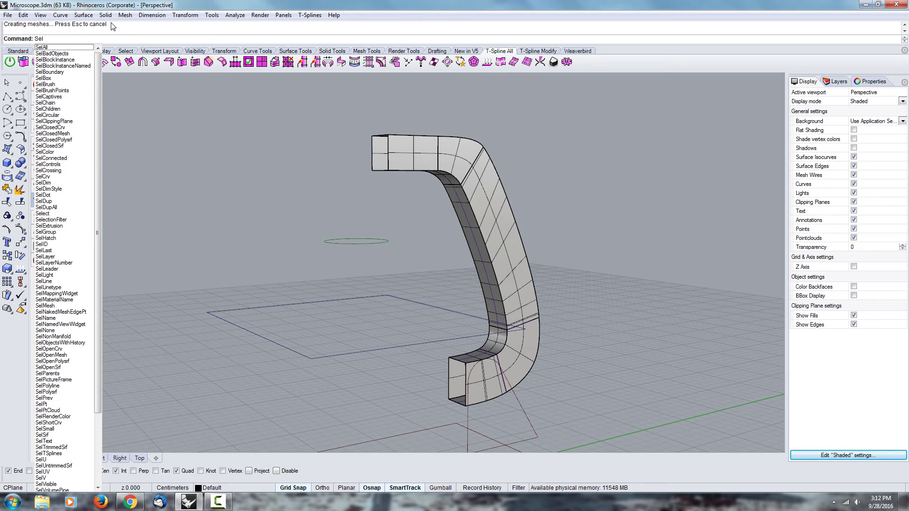
Select all surfaces with SelSrf and join them into a single polysurface
text(Srf)
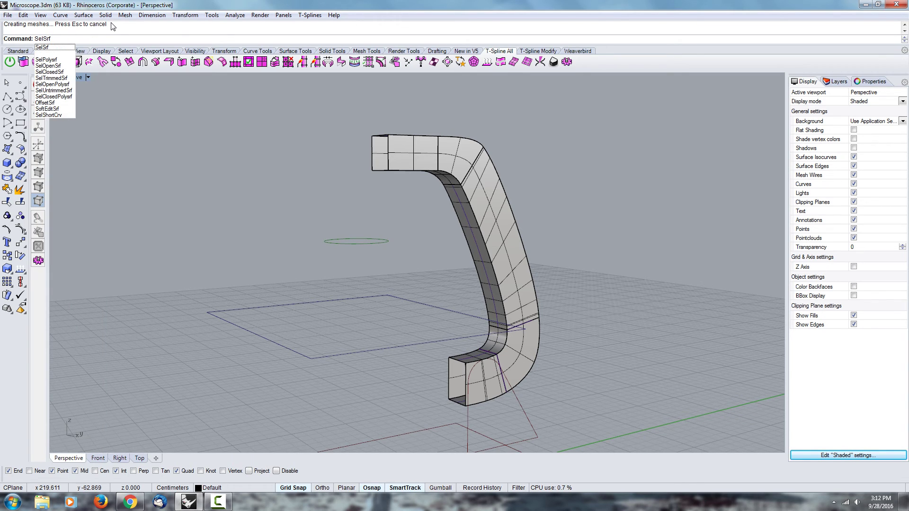
click(47, 41)
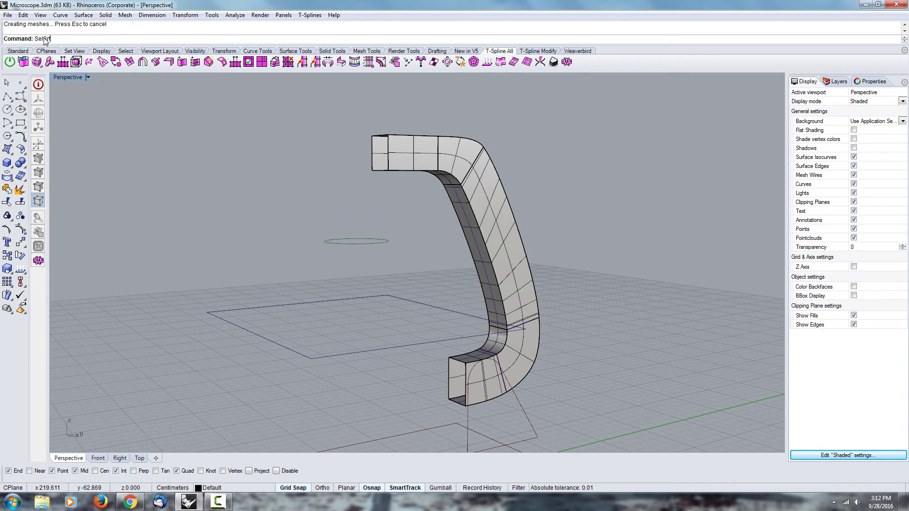
key(Return)
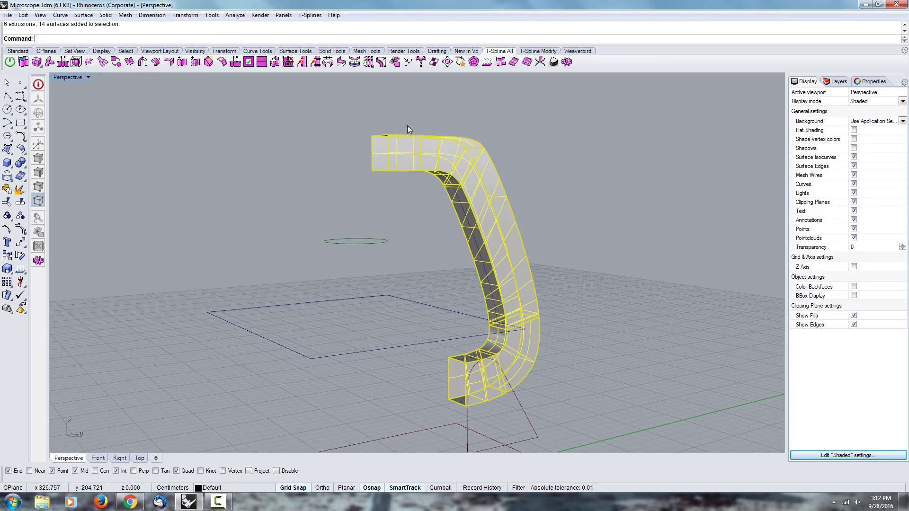
right_drag(405, 305, 438, 231)
scroll(454, 186, up, 2)
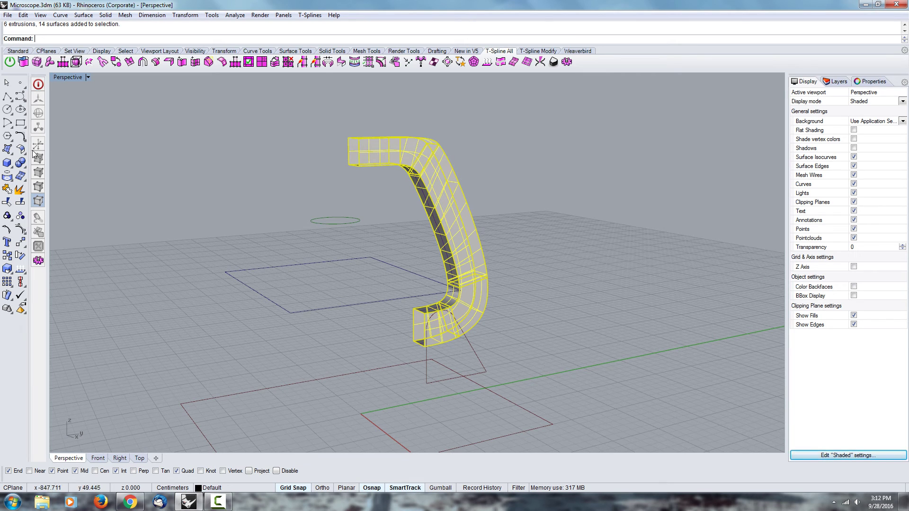
click(7, 189)
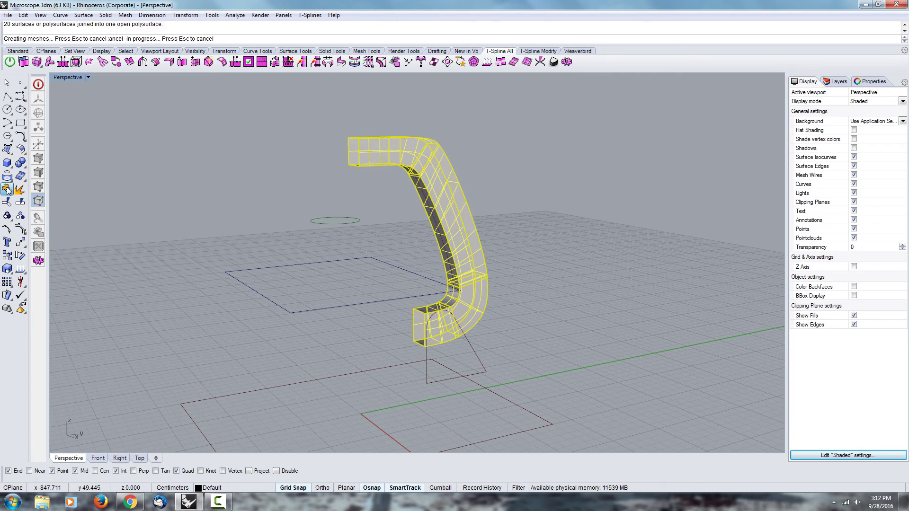
Cap the open head and bracket ends of the joined polysurface and clear the selection
right_drag(316, 211, 324, 225)
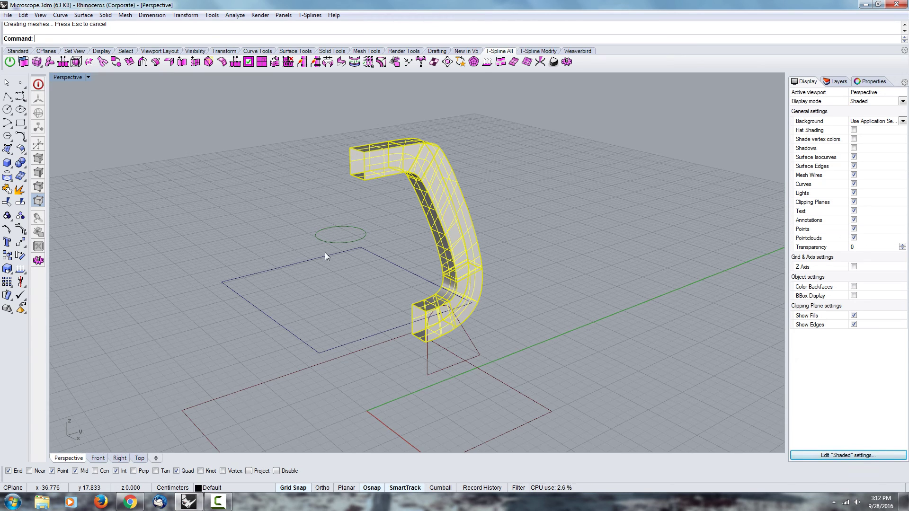
text(ap)
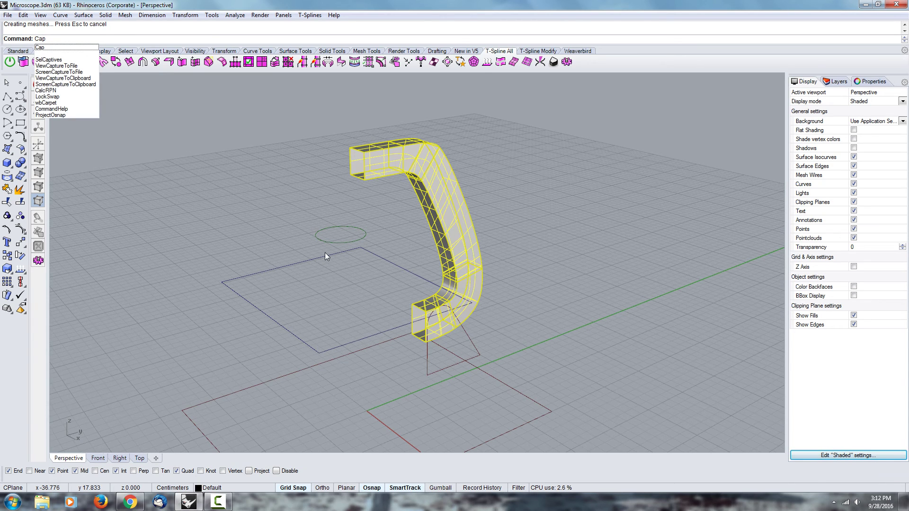
key(Return)
key(Escape)
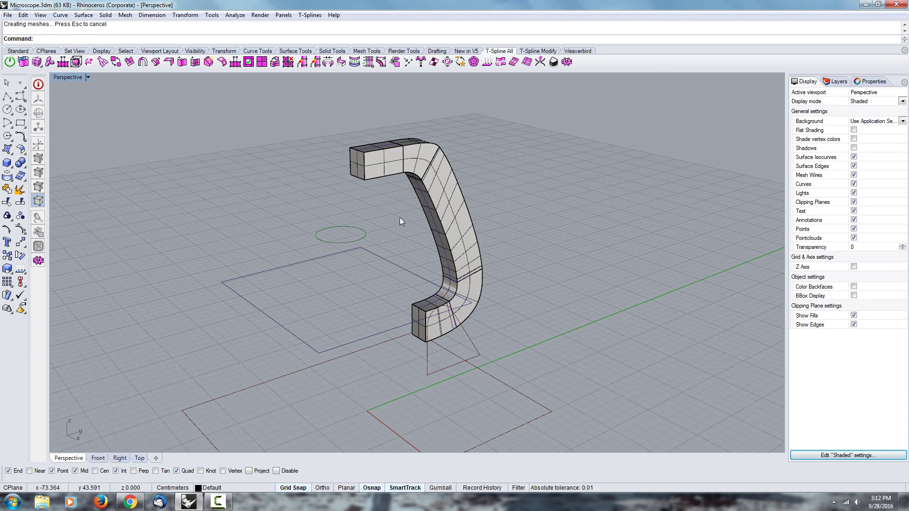
right_drag(411, 206, 430, 187)
click(430, 187)
right_drag(464, 215, 309, 178)
click(307, 177)
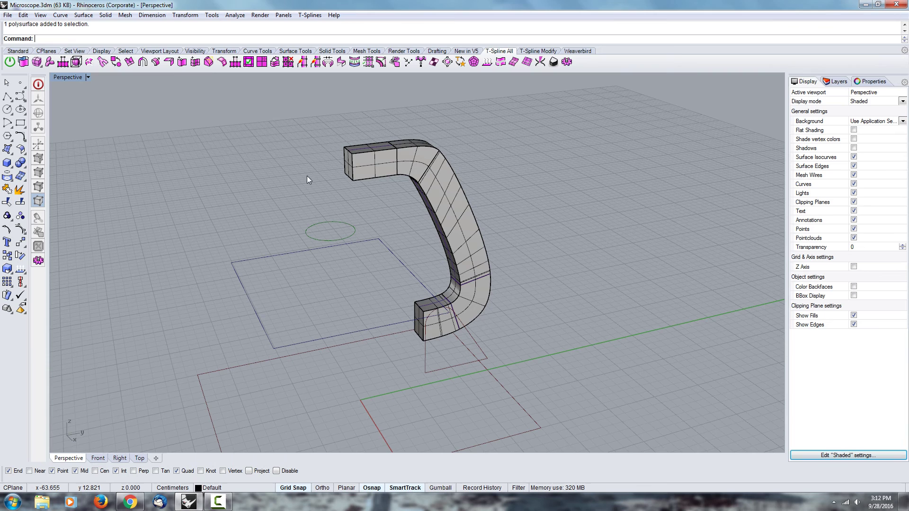
Fillet the long edges running along the head, arm and bracket with FilletEdge at a radius of 0.1
text(f)
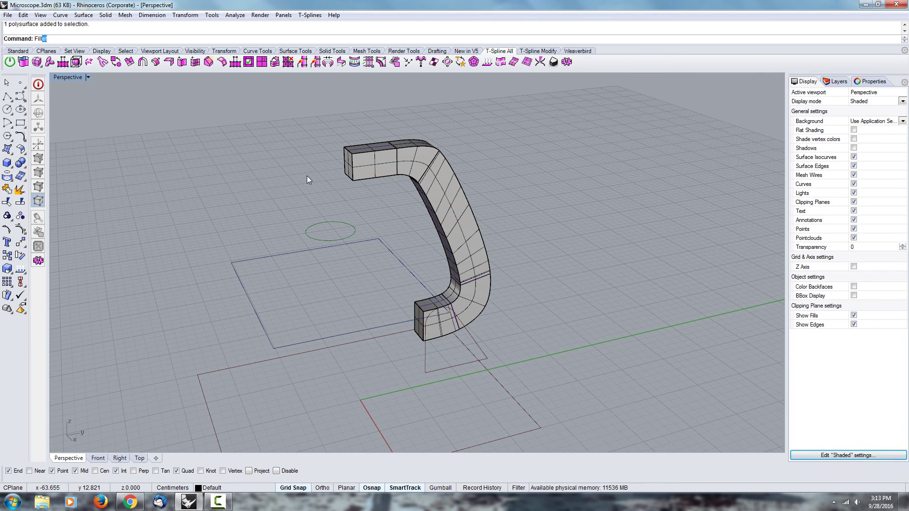
click(46, 59)
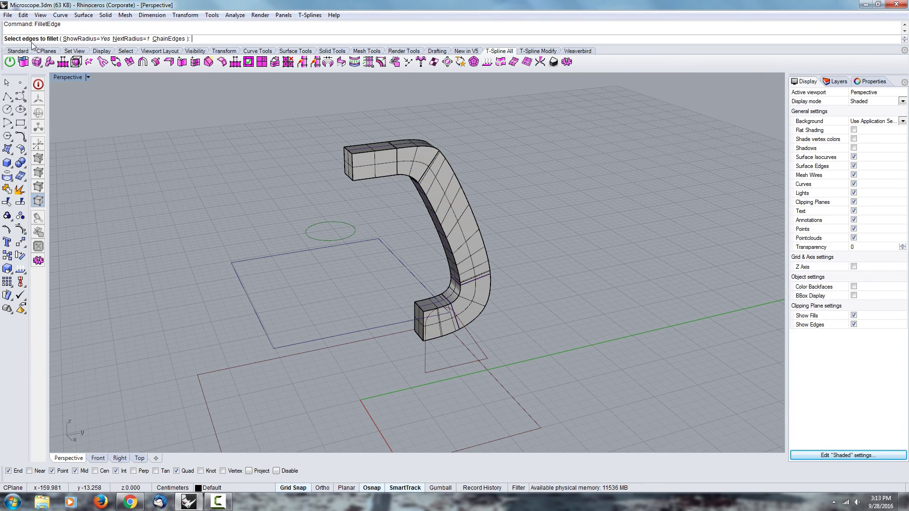
click(130, 39)
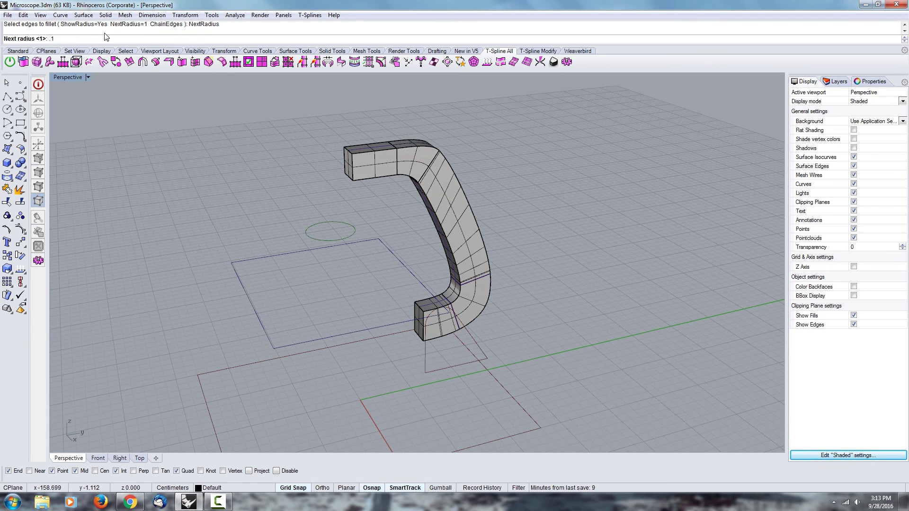
key(Return)
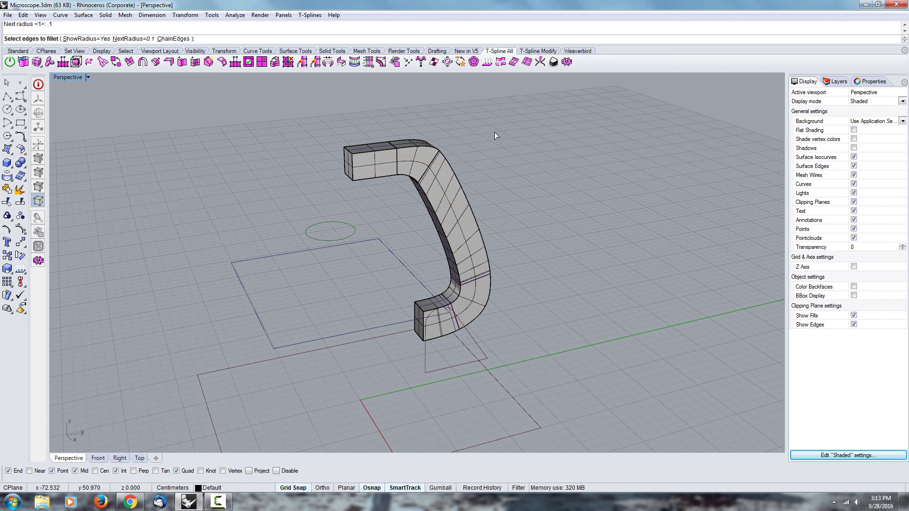
drag(375, 214, 372, 215)
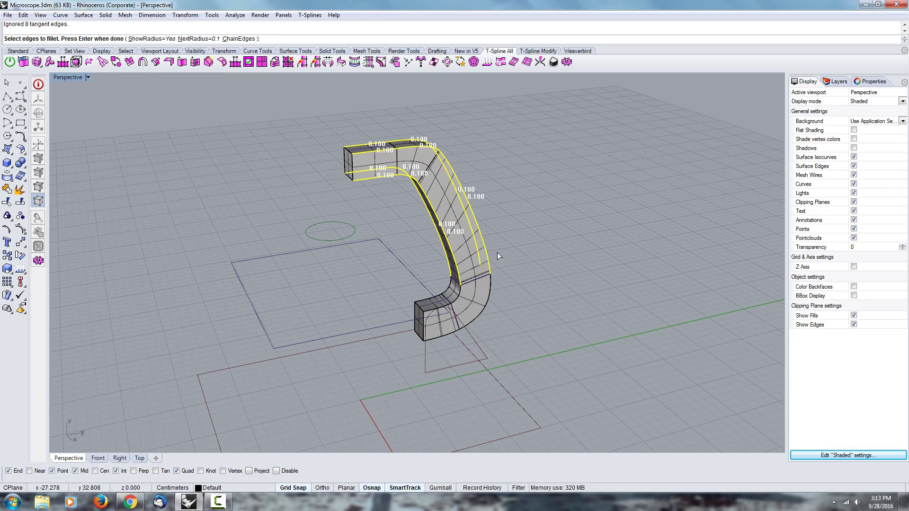
right_drag(518, 348, 480, 336)
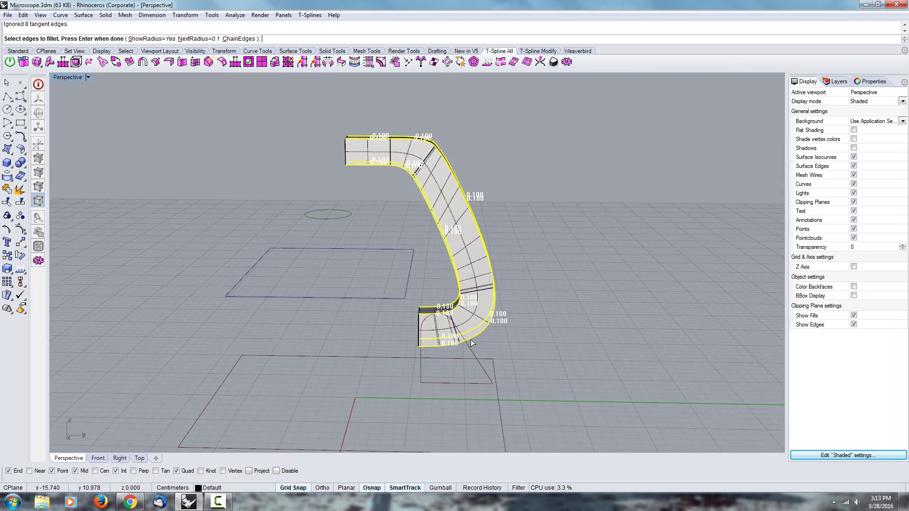
key(Return)
key(Return)
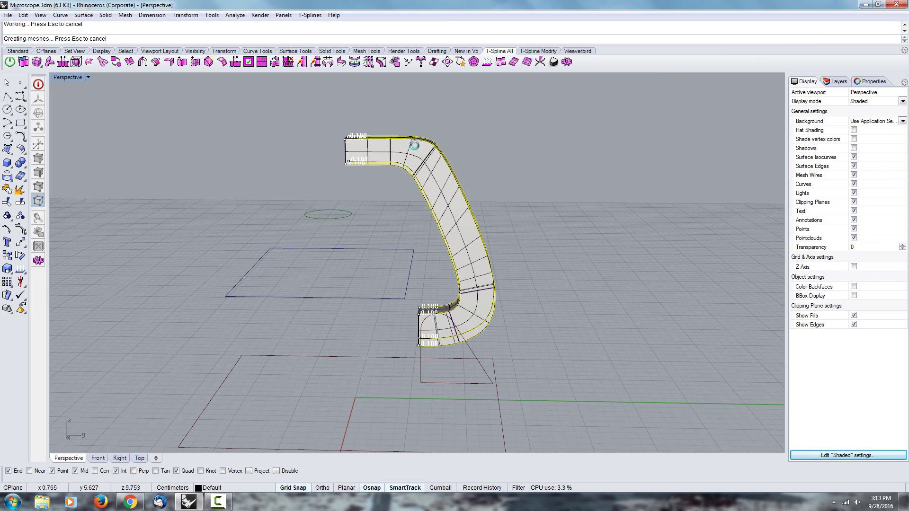
scroll(413, 133, up, 10)
right_drag(435, 142, 605, 145)
right_drag(350, 196, 442, 137)
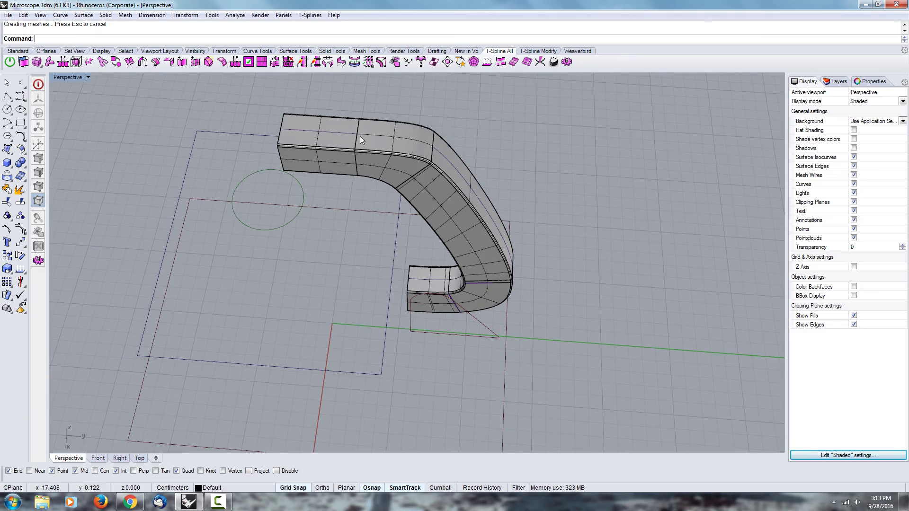